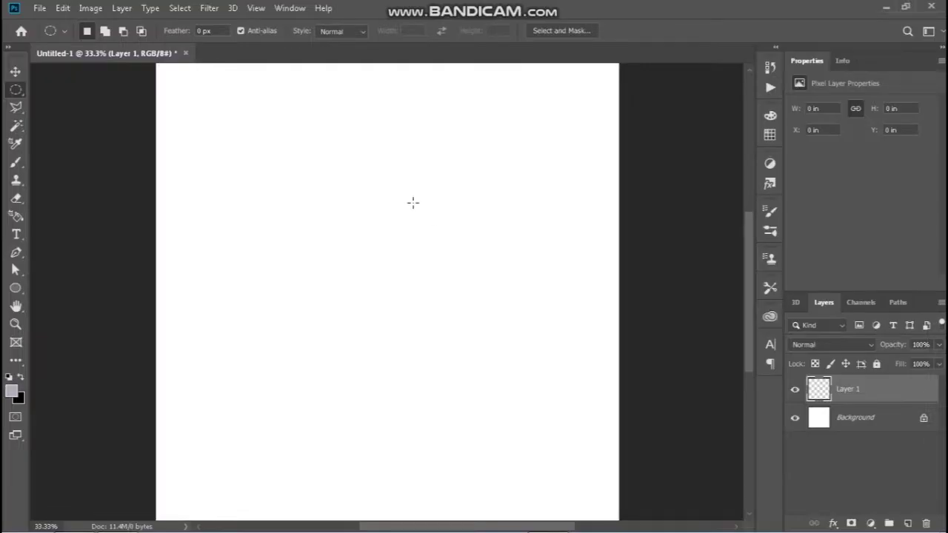
Step: Drag an upright oval marquee on the blank white canvas for the balloon
left_click_drag(413, 203, 513, 340)
Step: Add a Gradient Fill layer and set its left colour stop to purple
left_click(870, 523)
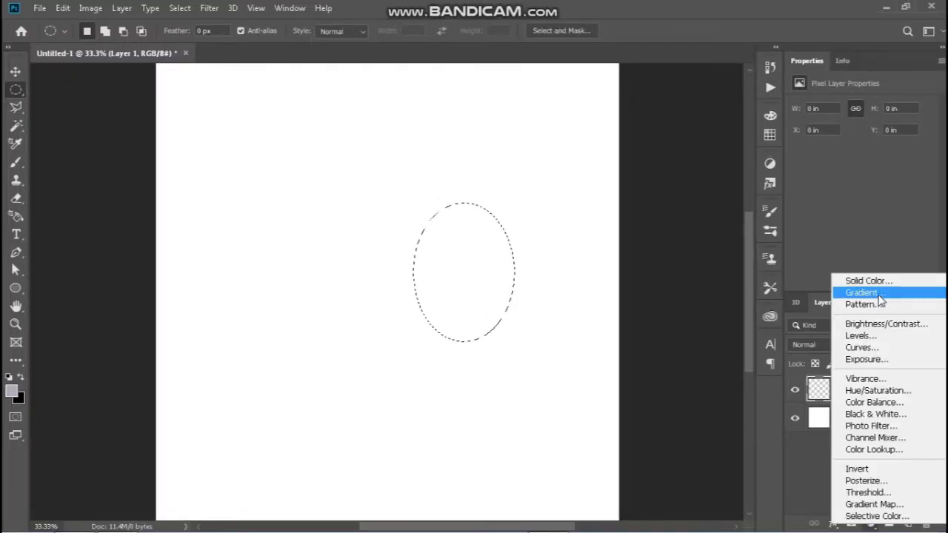
left_click(863, 292)
left_click(685, 82)
left_click(634, 319)
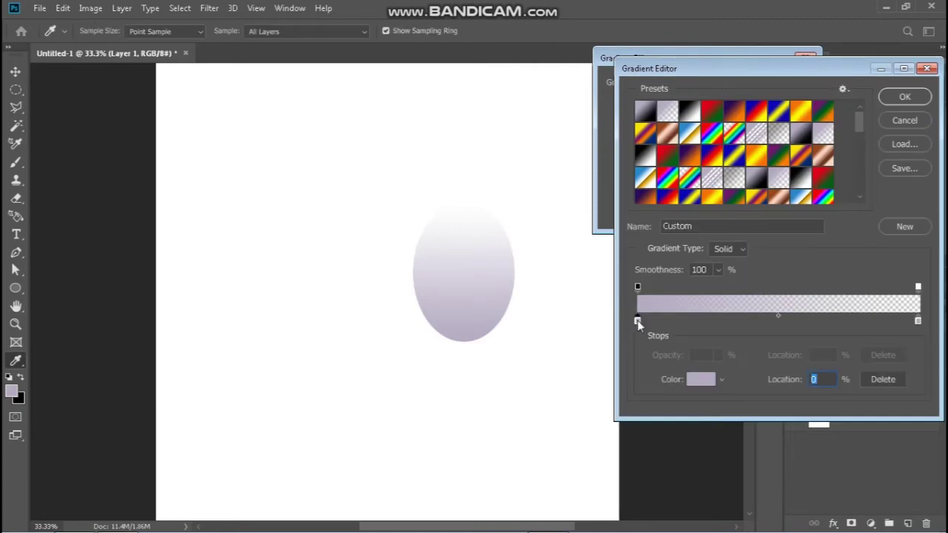
left_click(698, 376)
left_click(757, 307)
Step: Set the gradient's right stop to a lighter, fully opaque purple
left_click(889, 223)
double_click(918, 328)
left_click_drag(674, 234, 676, 254)
left_click(896, 222)
left_click(918, 287)
left_click(718, 355)
left_click_drag(719, 371, 786, 371)
left_click(906, 99)
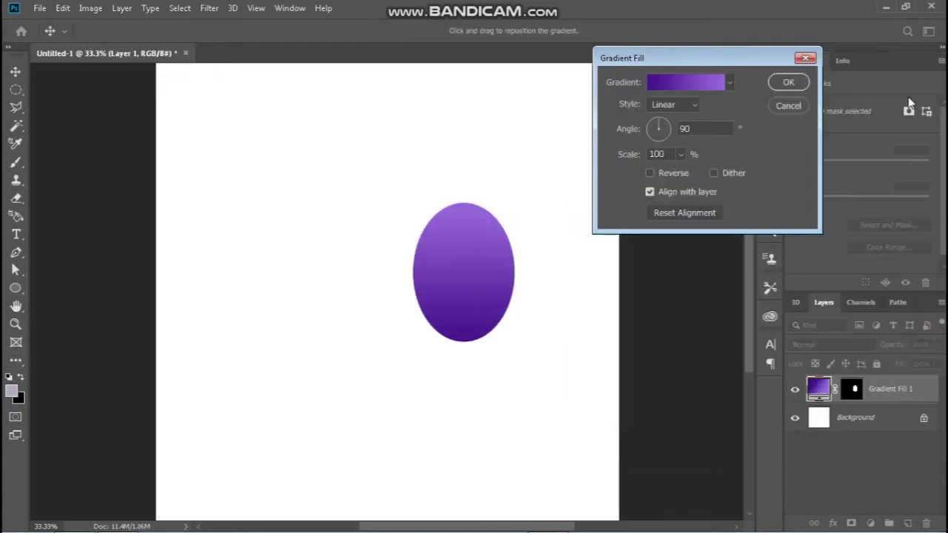
Step: Make the gradient Radial at 155% scale, reversed, with its bright centre moved up
left_click_drag(685, 173, 683, 174)
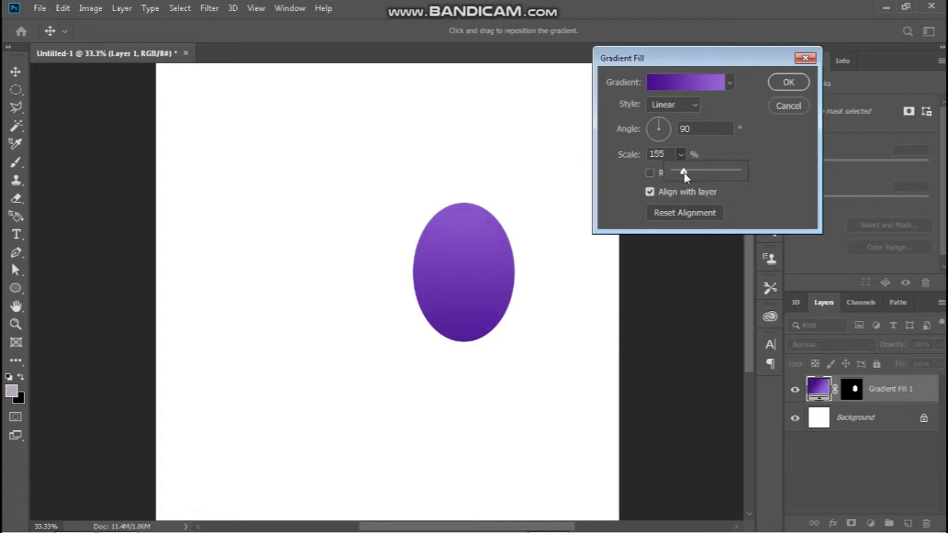
left_click(688, 105)
left_click(666, 119)
left_click(649, 173)
left_click_drag(469, 277, 455, 259)
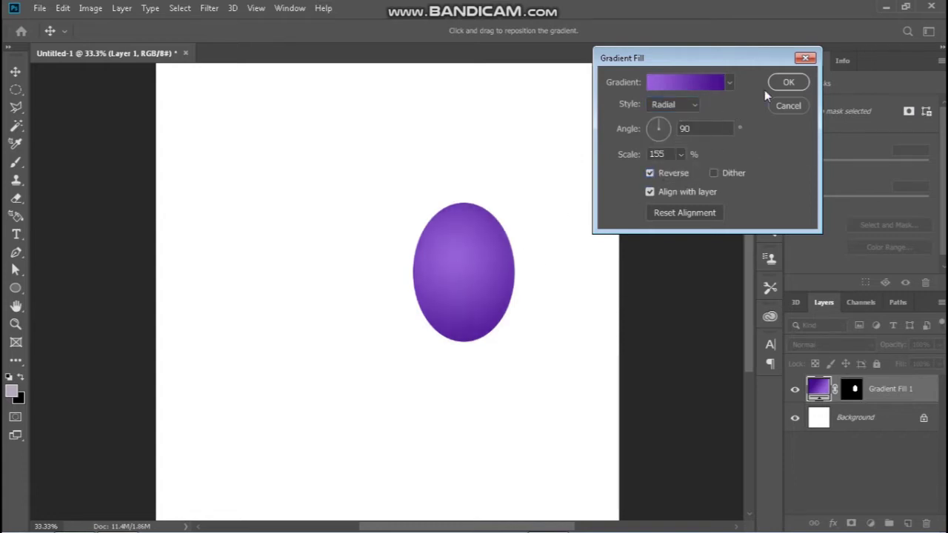
left_click(787, 82)
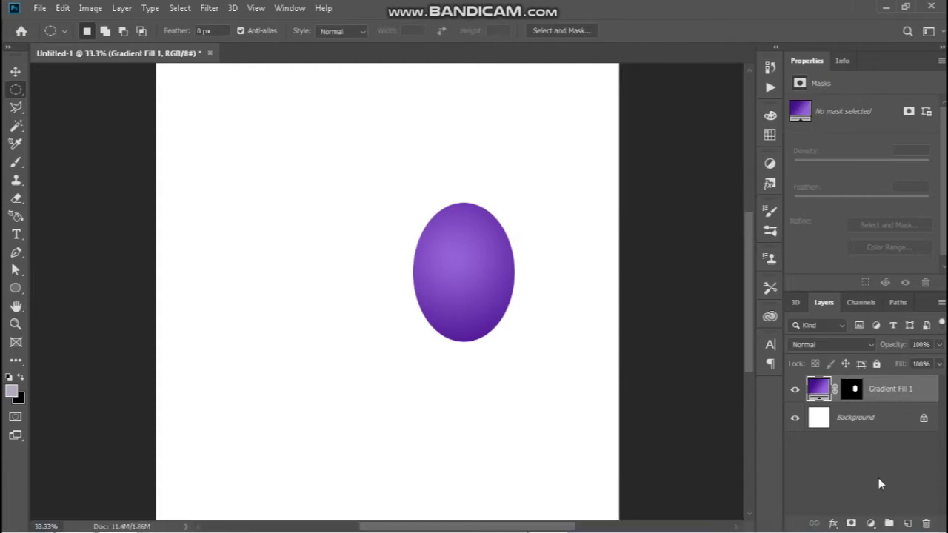
Step: Reload the oval selection and add a Solid Color fill layer at 0% fill
left_click(853, 393, "ctrl")
left_click(907, 523)
left_click(870, 524)
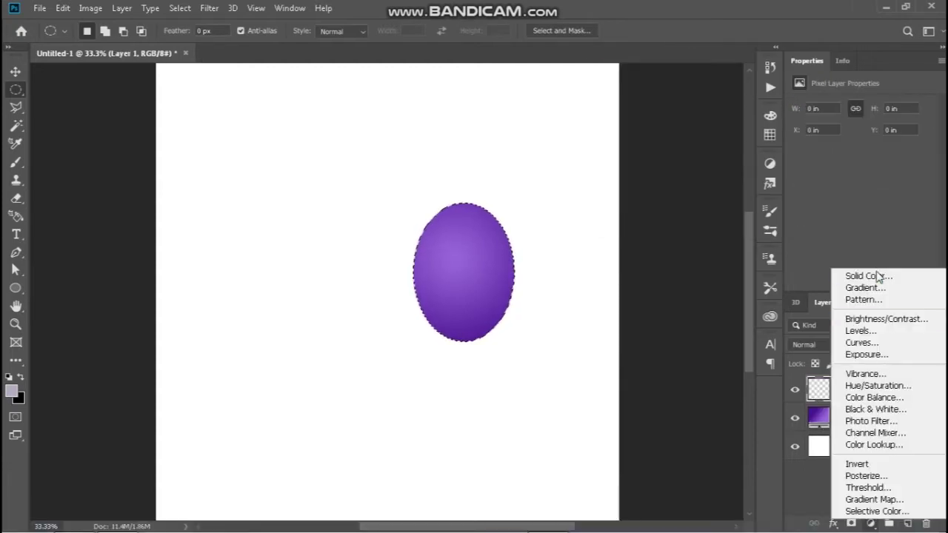
left_click(877, 277)
left_click(894, 224)
left_click_drag(899, 364, 806, 374)
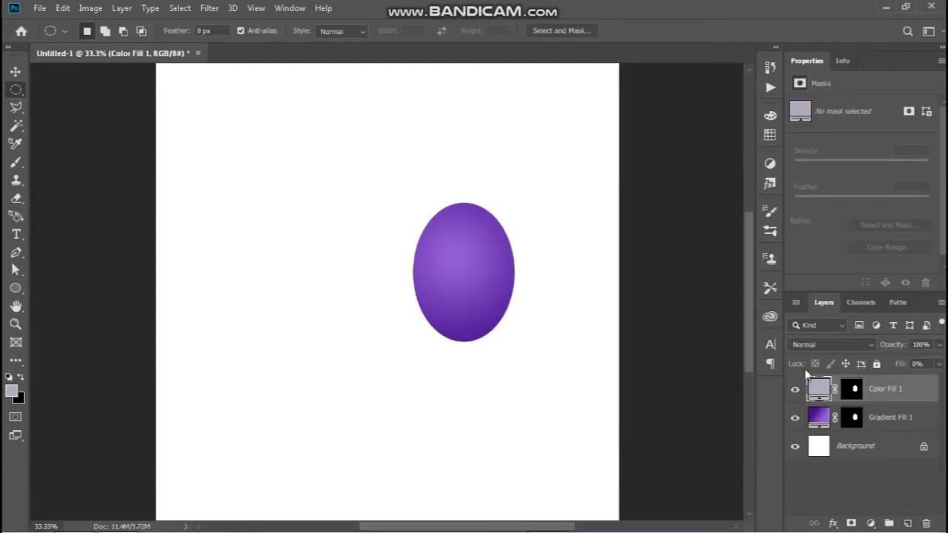
Step: Give that layer an Inner Shadow with size 131
double_click(925, 390)
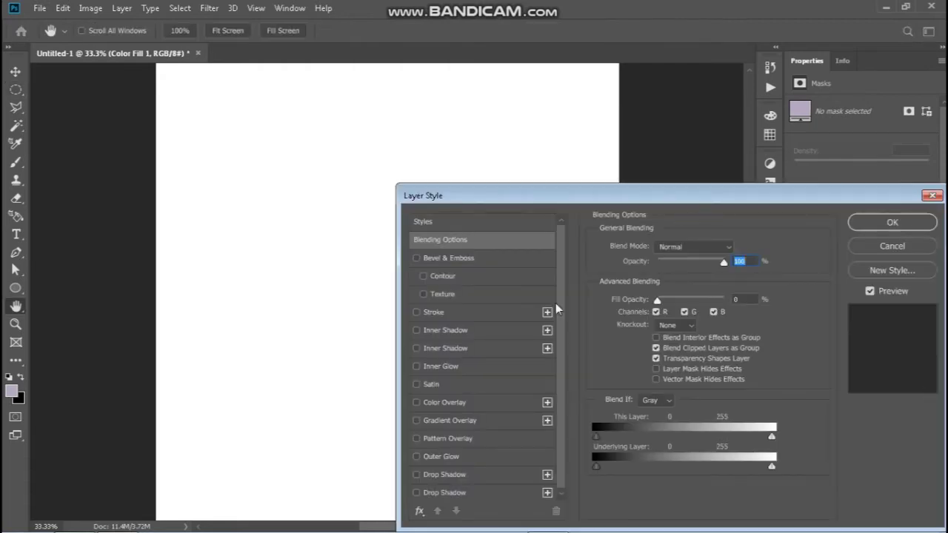
left_click(587, 316)
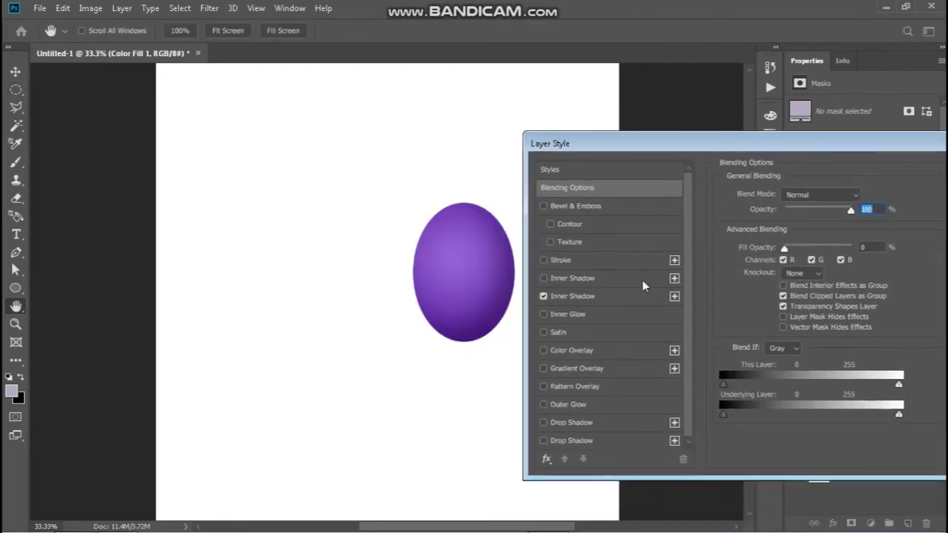
left_click_drag(803, 288, 809, 290)
left_click_drag(816, 257, 821, 264)
left_click_drag(827, 146, 745, 145)
left_click(913, 172)
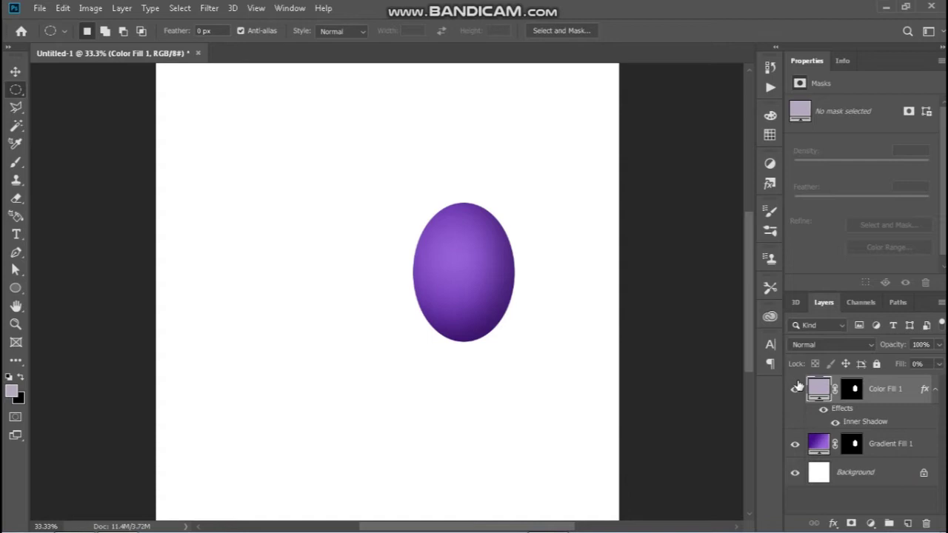
Step: Draw a curved Pen path along the balloon's right edge and fill it with sampled purple
key("p")
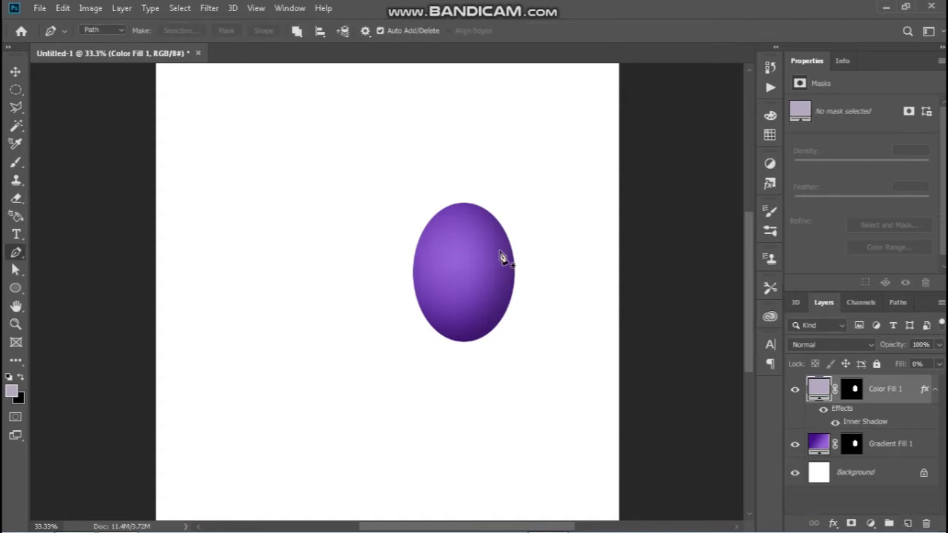
left_click(500, 250)
left_click_drag(482, 327, 448, 355)
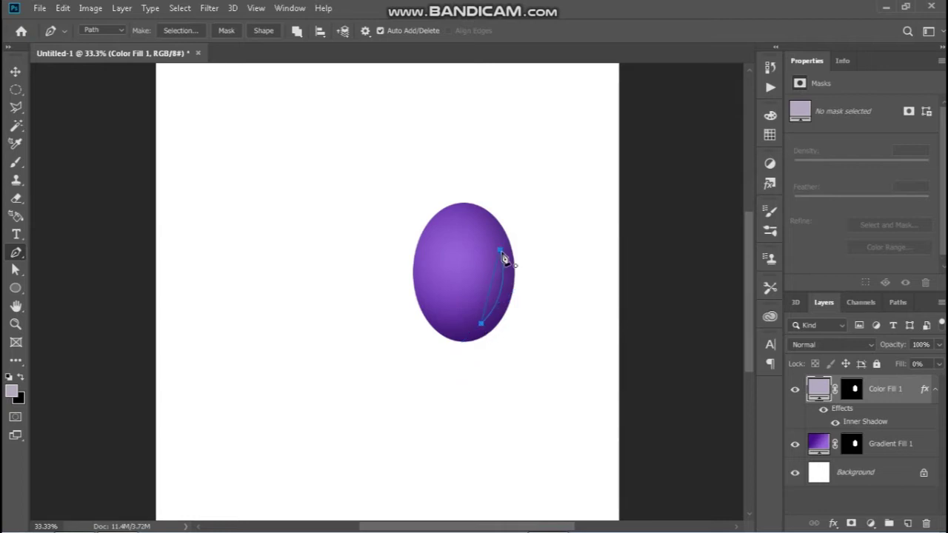
key("ctrl+Return")
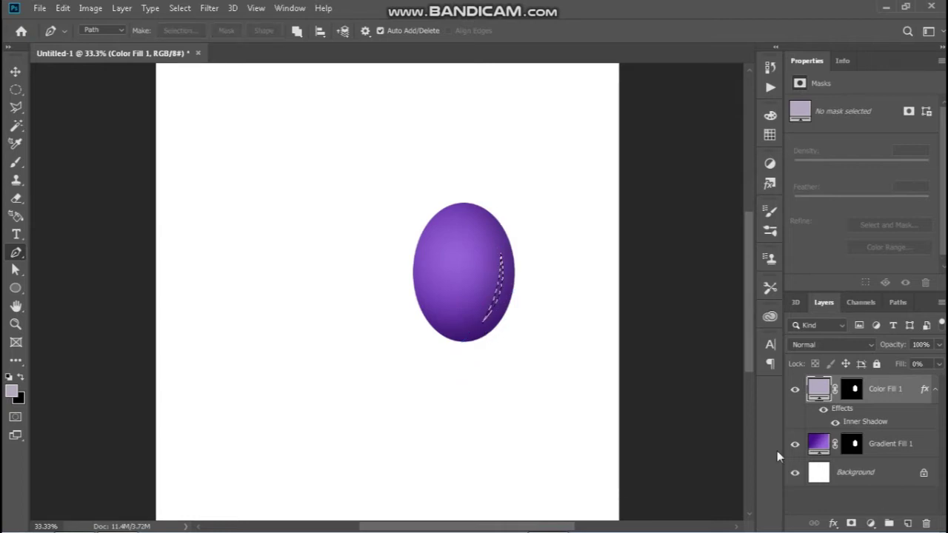
left_click(870, 522)
left_click(861, 277)
left_click(464, 247)
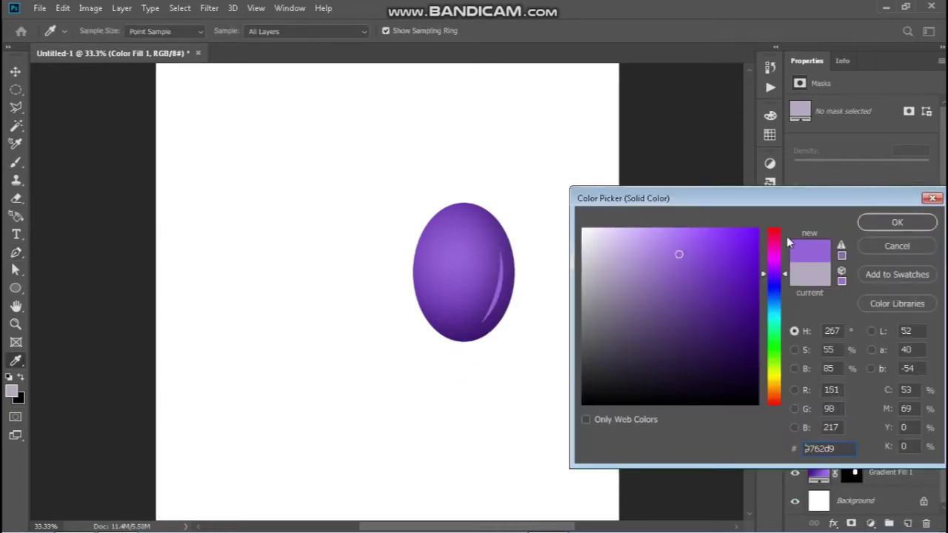
left_click(896, 220)
Step: Warp the highlight shape so it curves along the balloon's right edge
key("ctrl+t")
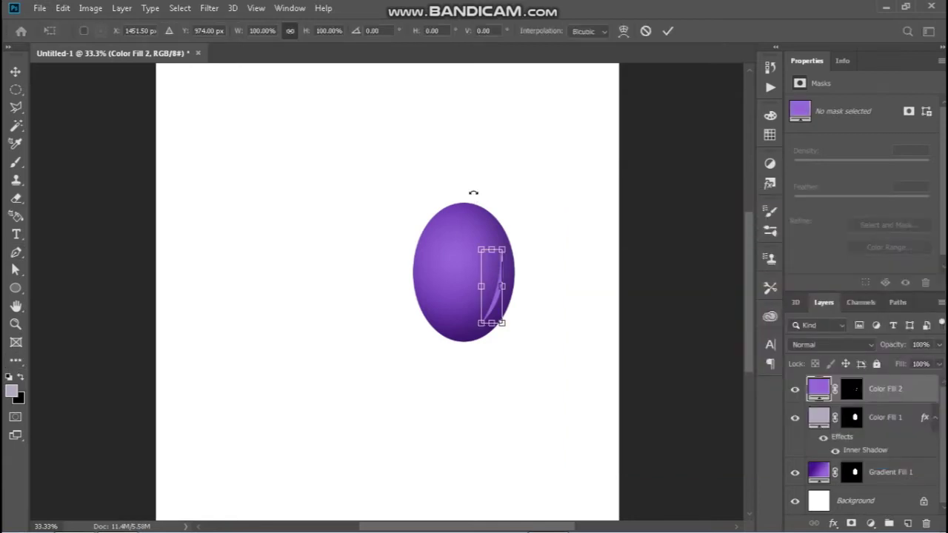
key("ctrl+plus")
key("ctrl+plus")
right_click(609, 283)
left_click(641, 370)
left_click_drag(620, 249, 624, 250)
left_click_drag(624, 212, 617, 319)
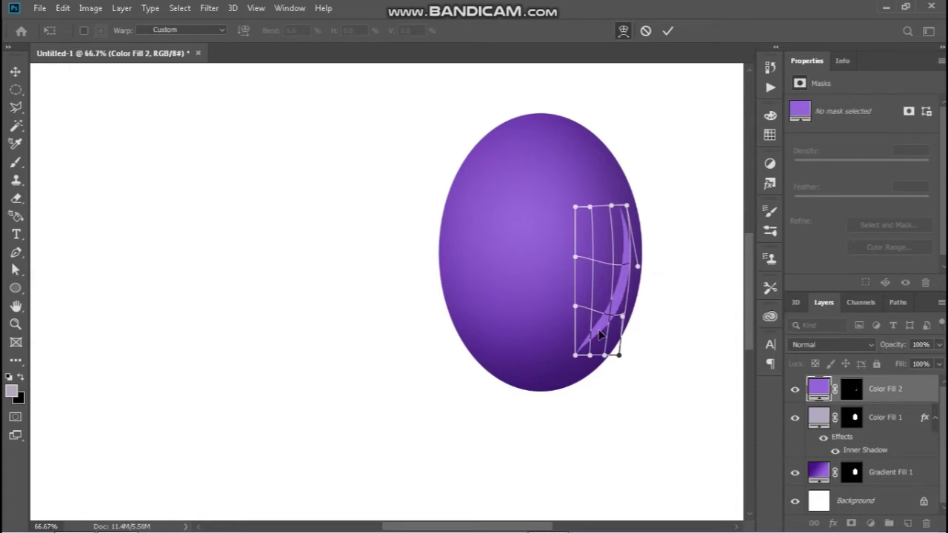
left_click_drag(577, 354, 584, 376)
left_click(668, 30)
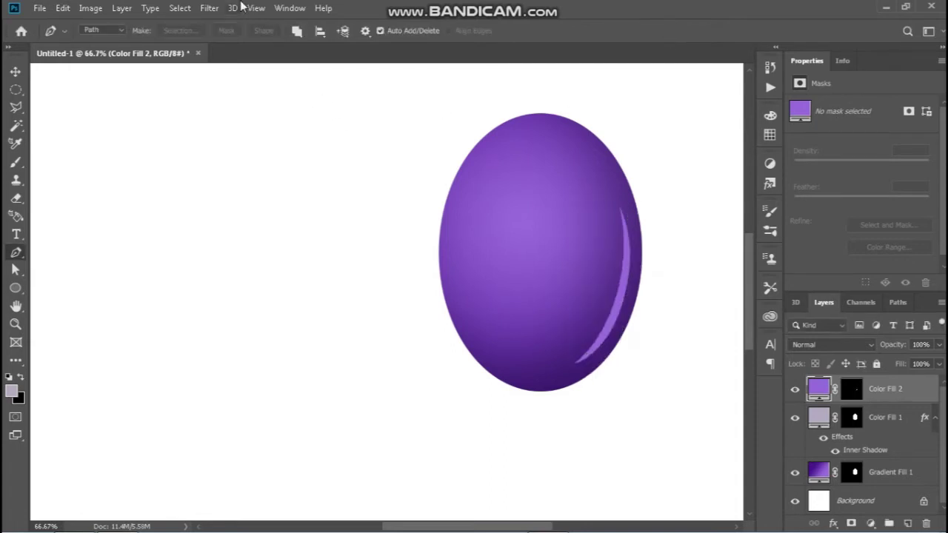
Step: Soften the highlight with a 13.9-pixel Gaussian Blur and nudge it slightly left
left_click(209, 8)
left_click(158, 213)
left_click(570, 209)
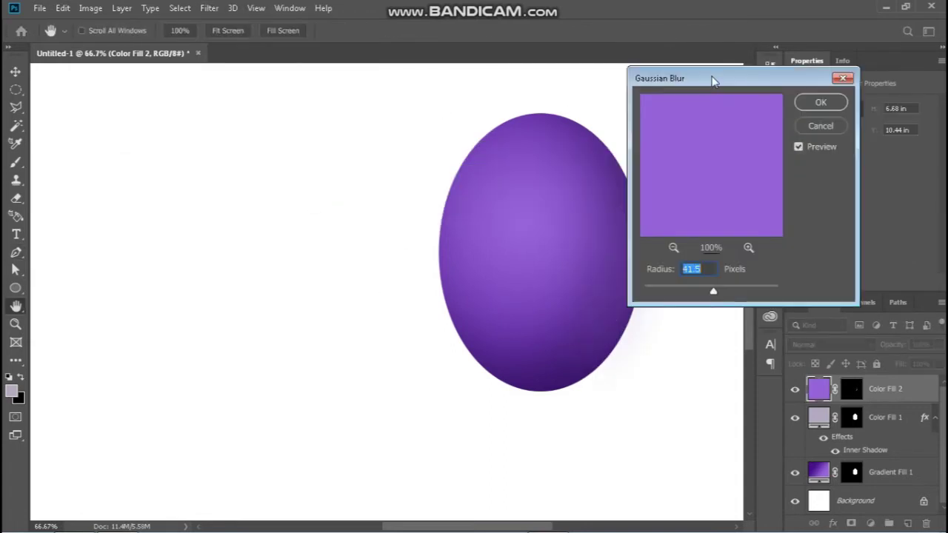
left_click_drag(713, 79, 779, 79)
left_click_drag(787, 293, 766, 296)
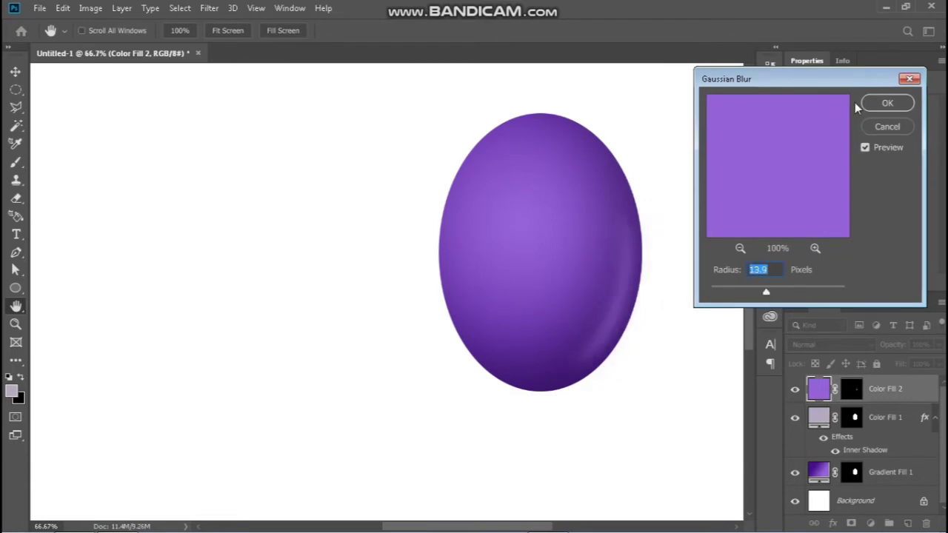
left_click(884, 104)
key("v")
key("shift+Left")
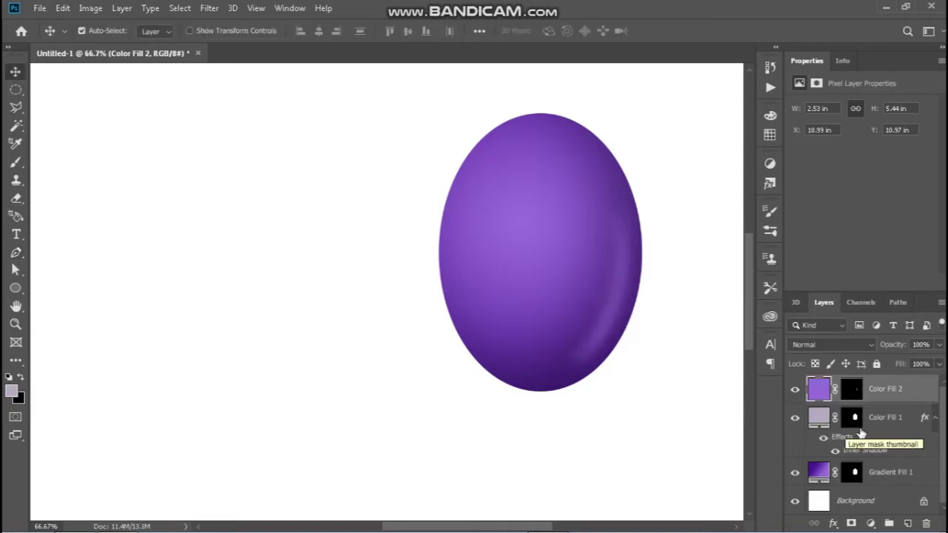
Step: Draw a diagonally rotated oval on the balloon's upper left and fill it pale lavender
key("m")
mouse_move(486, 184)
left_mouse_down()
mouse_move(550, 226)
mouse_move(564, 146)
mouse_move(534, 174)
left_mouse_up()
key("ctrl+t")
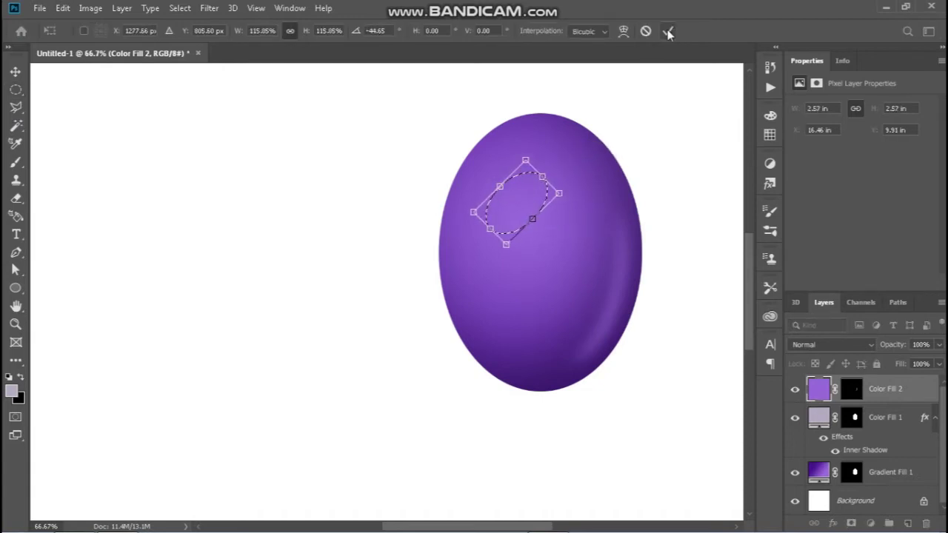
left_click(668, 31)
left_click(877, 523)
left_click(869, 275)
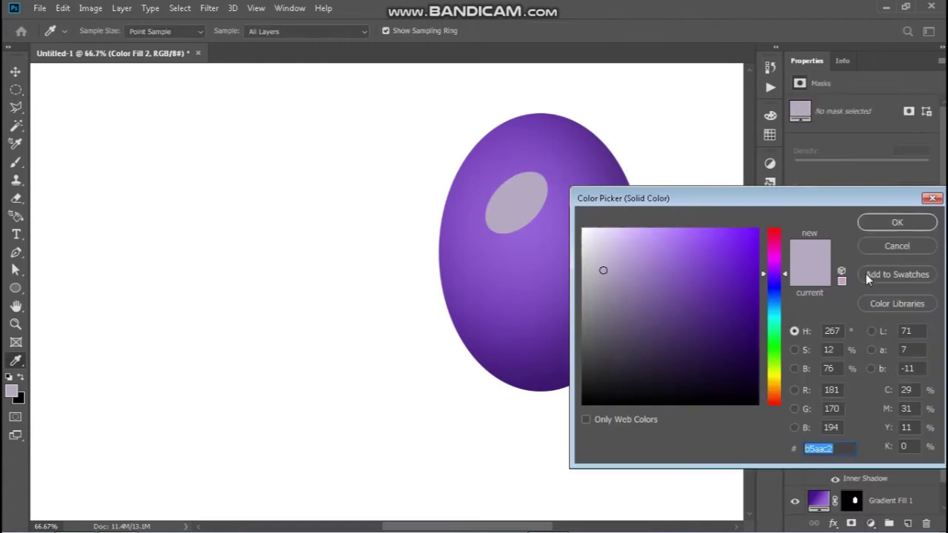
left_click(600, 230)
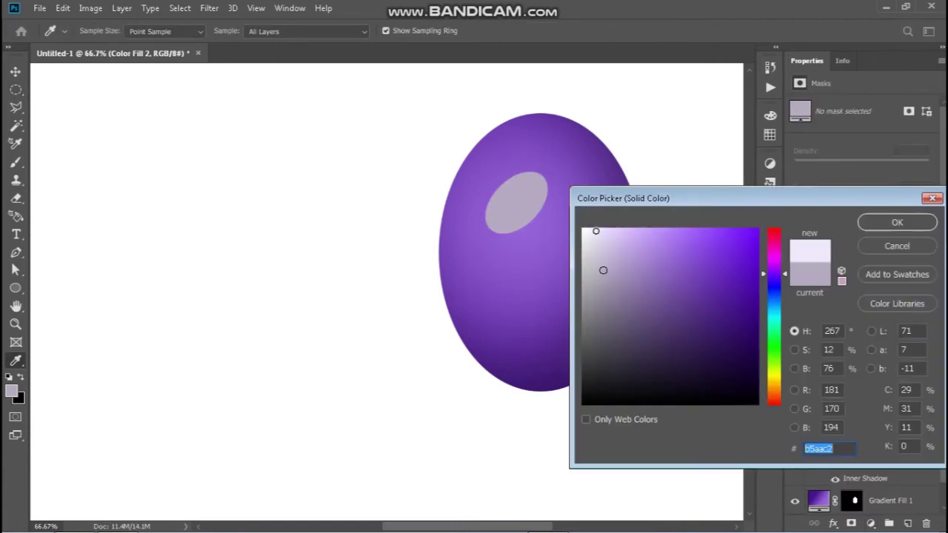
key("Return")
Step: Merge the pale fill into Layer 1, blur it 58.2 pixels, and add empty Layer 2
left_click(907, 524)
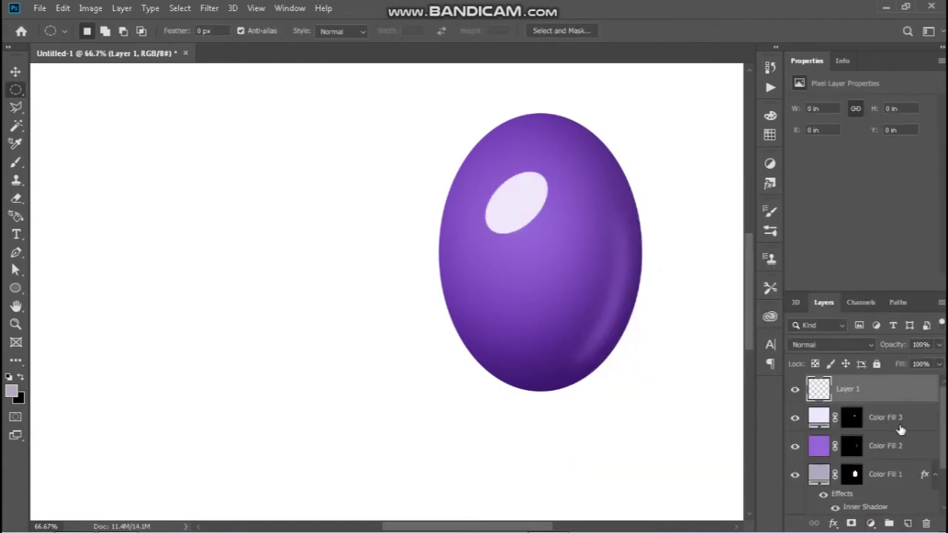
left_click(896, 417, "shift")
right_click(897, 408)
left_click(825, 412)
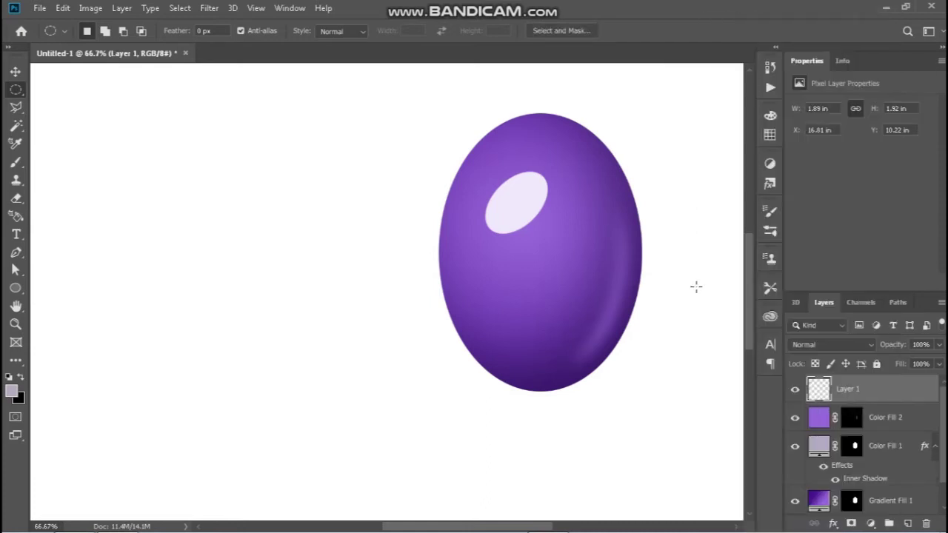
left_click(212, 9)
left_click(151, 217)
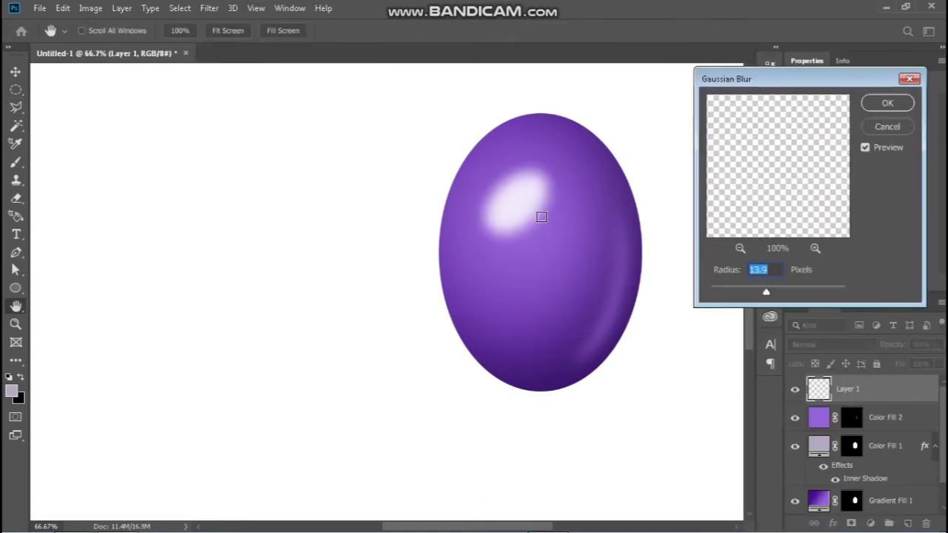
left_click_drag(775, 296, 787, 296)
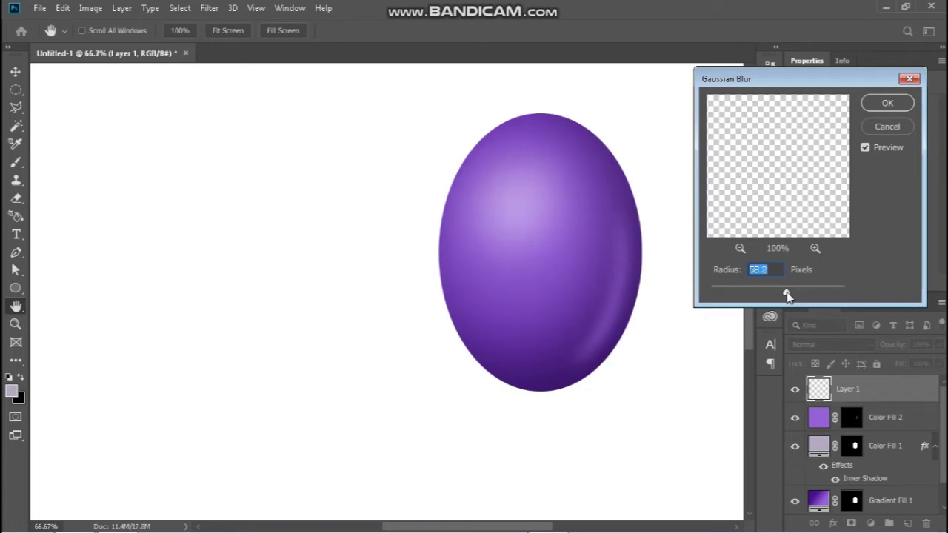
left_click(887, 104)
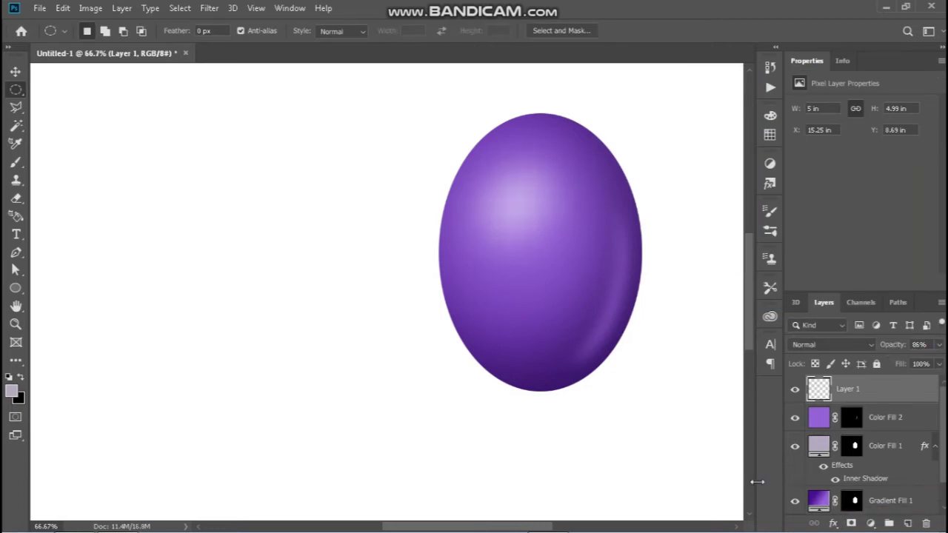
scroll(570, 392, "up", 1)
left_click(908, 523)
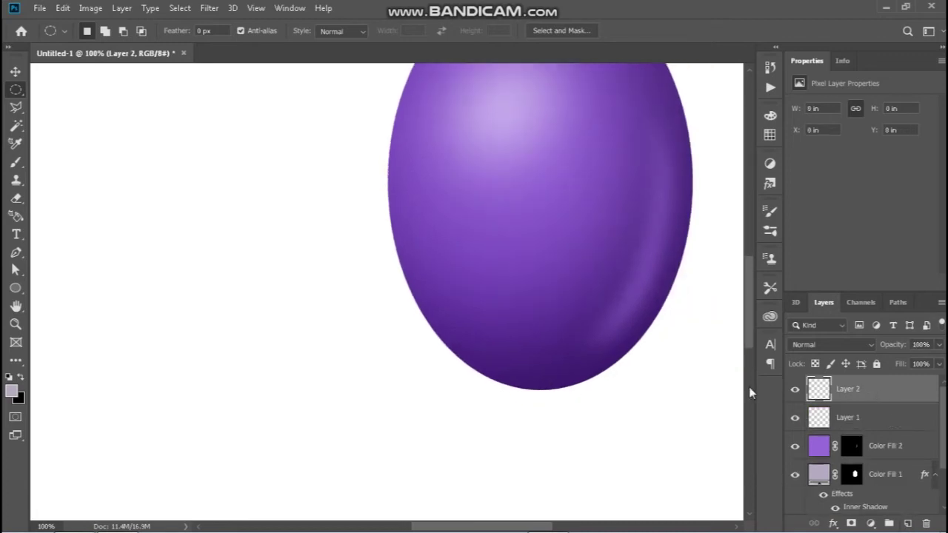
Step: Draw a closed Pen outline for the knot below the balloon and load it as a selection
key("p")
left_click(532, 380)
left_click_drag(515, 413, 502, 419)
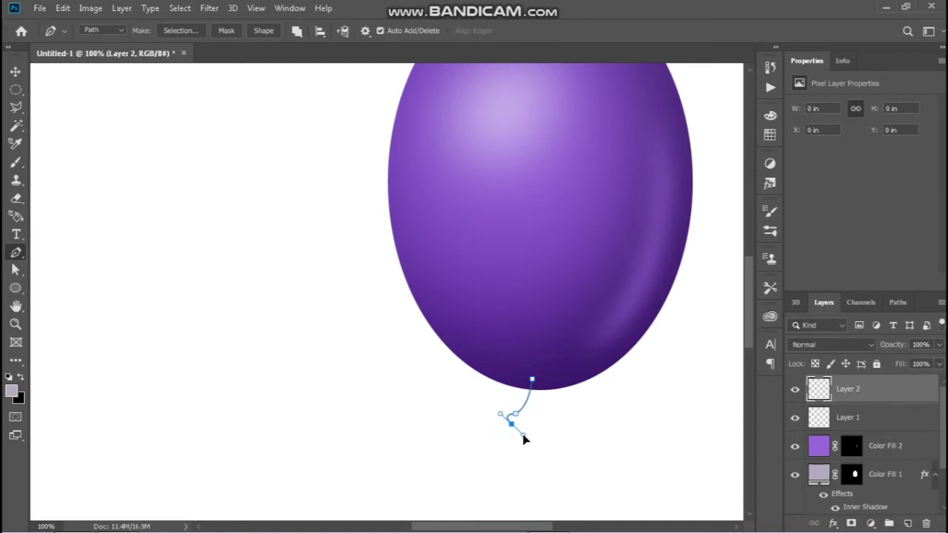
left_click_drag(566, 417, 570, 398)
left_click(555, 420)
left_click_drag(544, 382, 550, 360)
left_click(543, 383)
key("ctrl+Return")
Step: Fill the knot with dark purple 3d1570, nudge it right and rotate it slightly
left_click(870, 523)
left_click(873, 274)
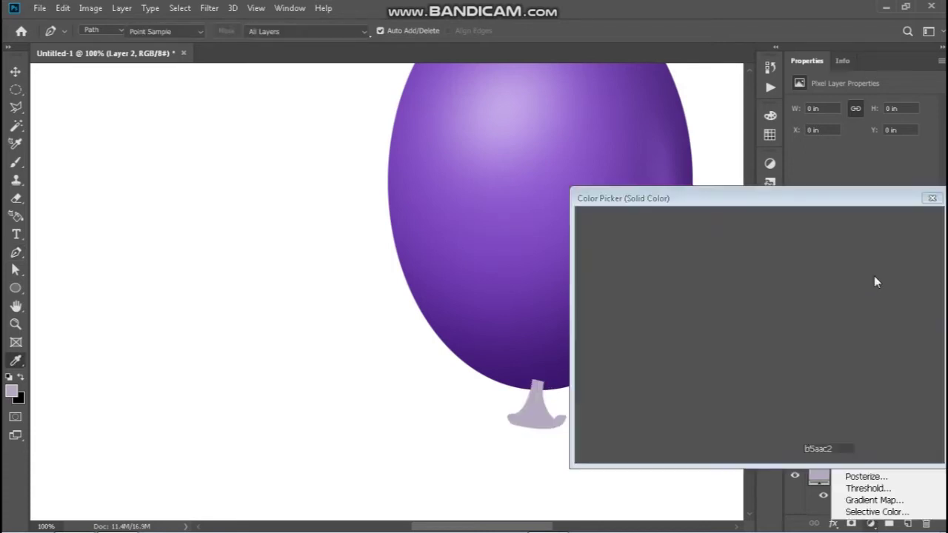
left_click(531, 381)
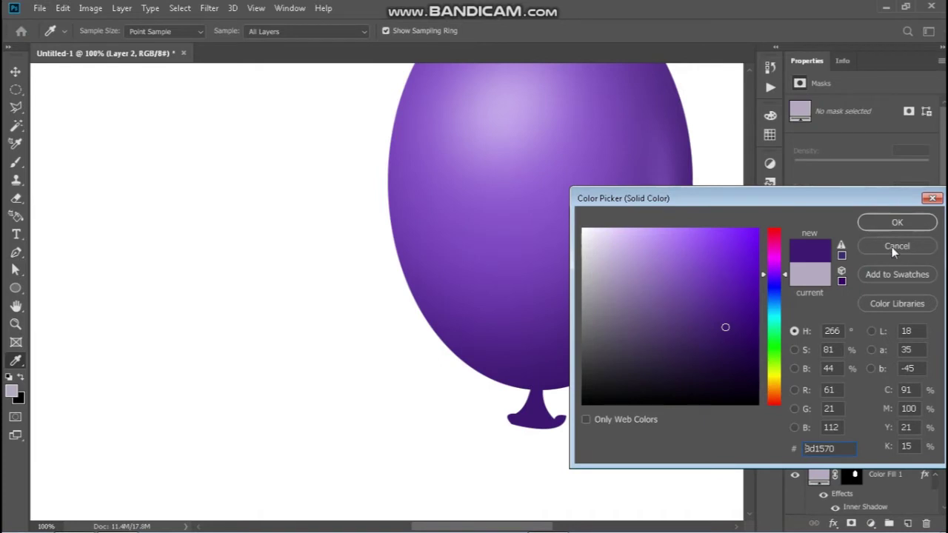
key("Return")
key("v")
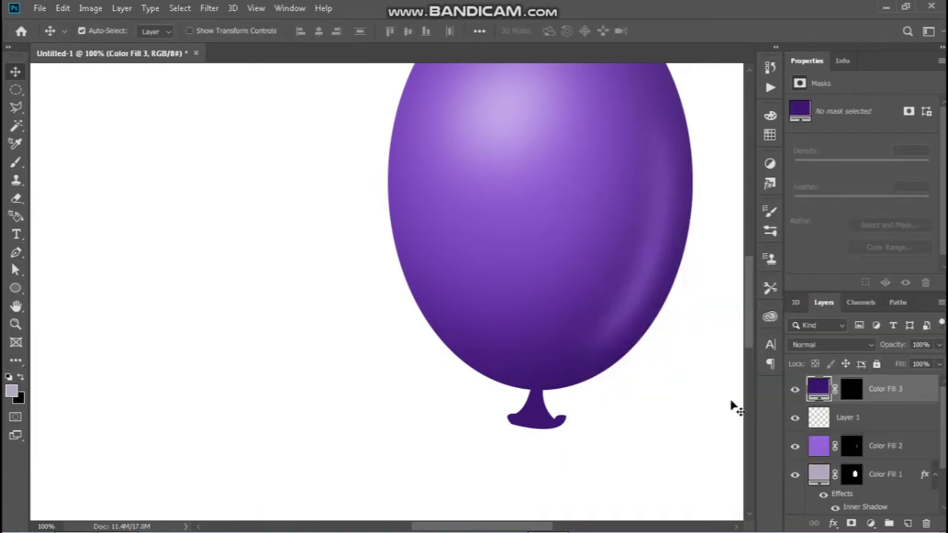
left_click_drag(551, 428, 567, 419)
key("ctrl+t")
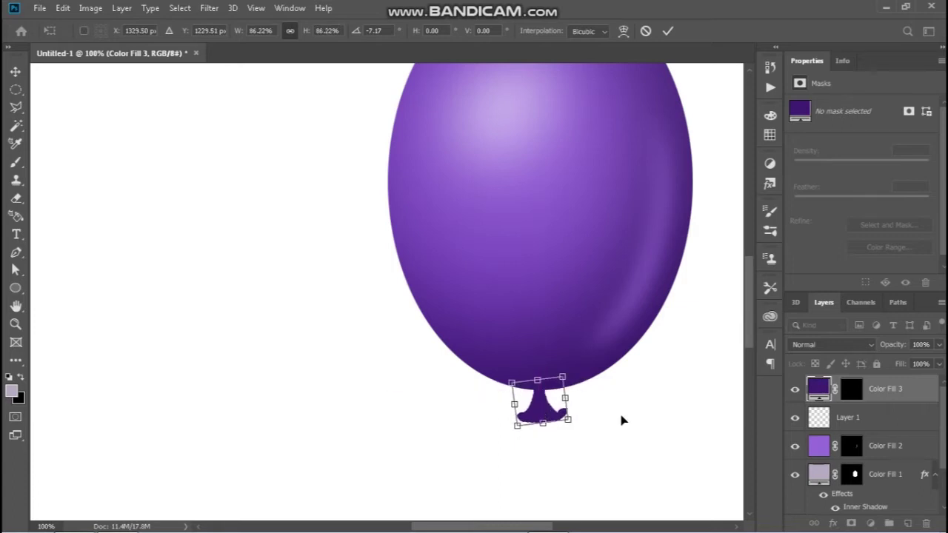
left_click(668, 30)
Step: Merge all the balloon's layers into a single layer
key("ctrl+minus")
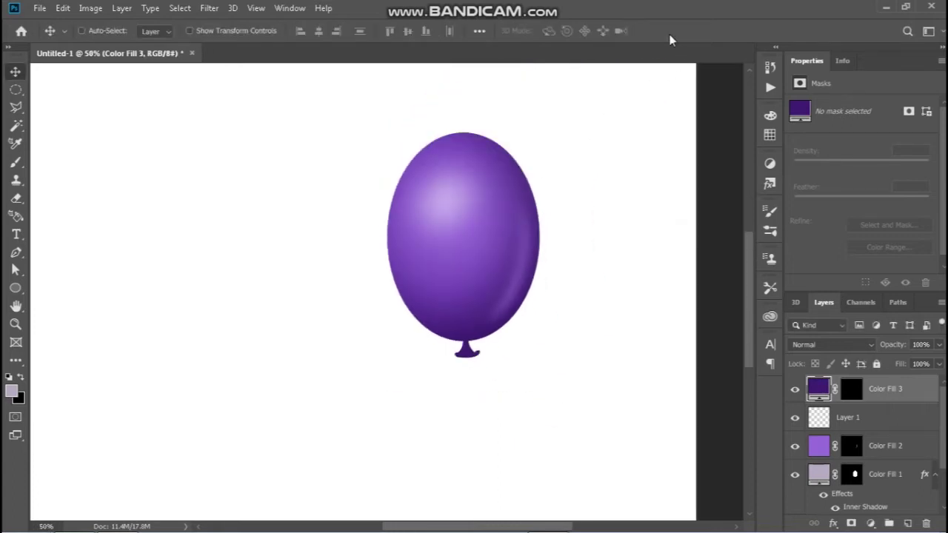
scroll(874, 444, "down", 3)
left_click(901, 513)
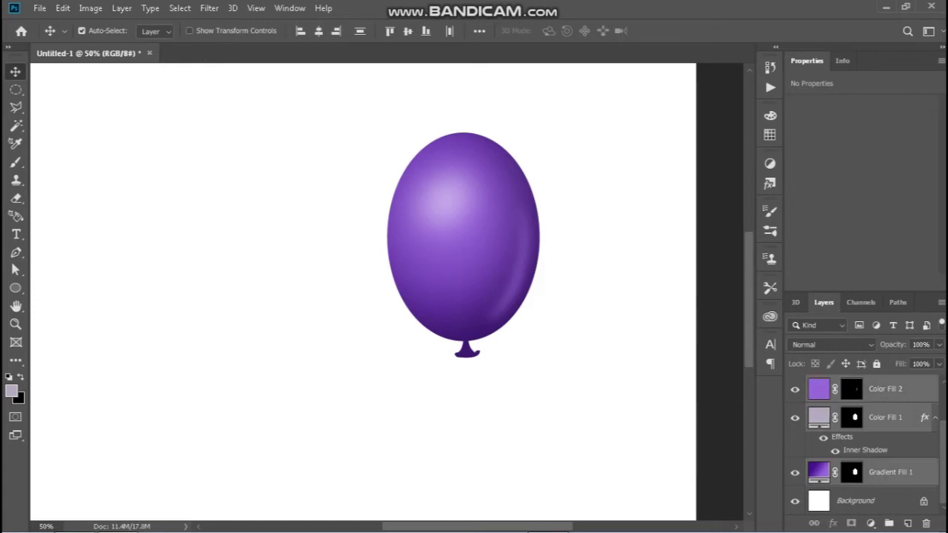
scroll(892, 388, "up", 3)
right_click(892, 389)
left_click(825, 419)
Step: Scale the merged balloon down to about 79%
key("ctrl+minus")
key("ctrl+minus")
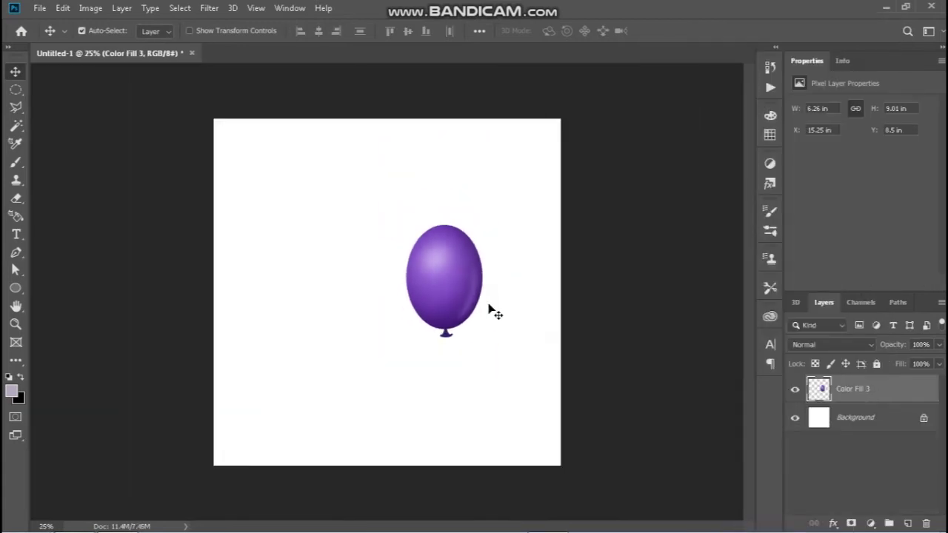
key("ctrl+t")
mouse_move(442, 224)
left_mouse_down()
mouse_move(443, 248)
mouse_move(500, 245)
mouse_move(433, 314)
mouse_move(553, 387)
left_mouse_up()
key("ctrl+plus")
left_click(666, 31)
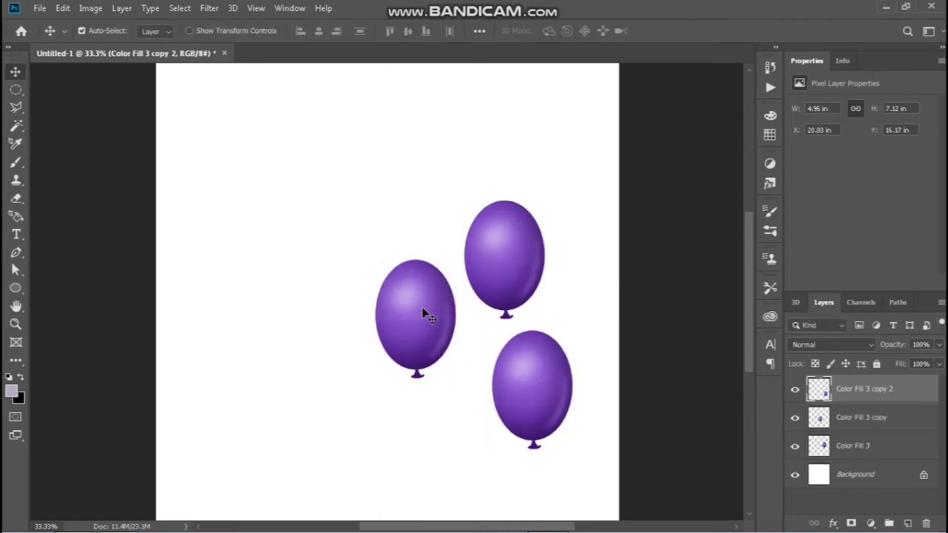
Step: Alt-drag balloon copies to the left side, flipping one horizontally
left_click_drag(428, 316, 289, 353)
right_click(289, 344)
left_click(296, 348)
key("ctrl+t")
right_click(280, 336)
left_click(348, 502)
key("Return")
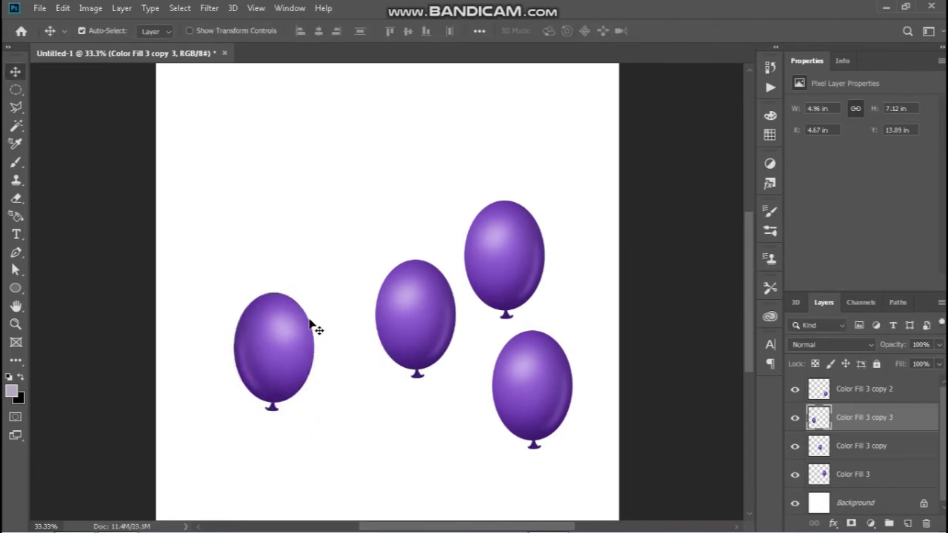
left_click_drag(310, 325, 269, 225)
left_click_drag(274, 348, 192, 373)
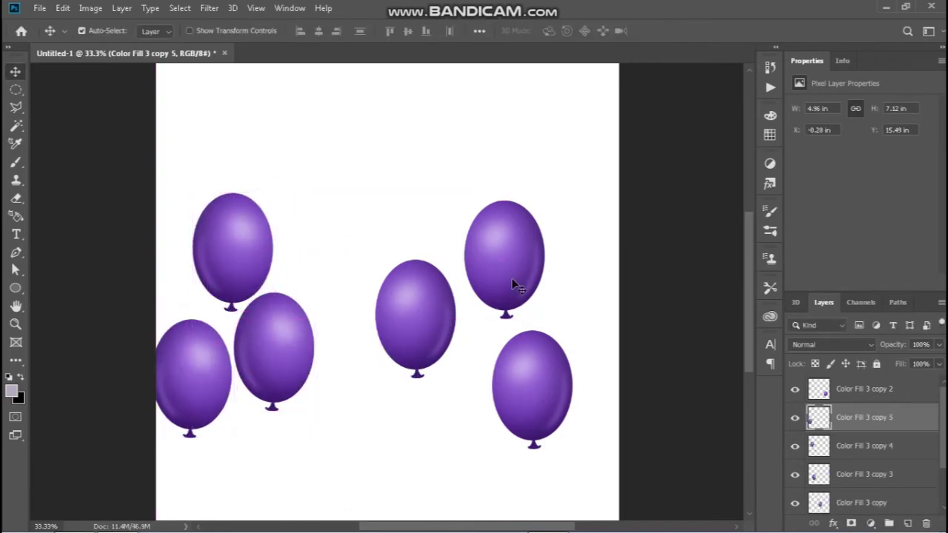
Step: Shift the top-right balloon's hue to +29 magenta with Hue/Saturation
left_click(512, 285)
key("ctrl+u")
left_click_drag(734, 181, 756, 192)
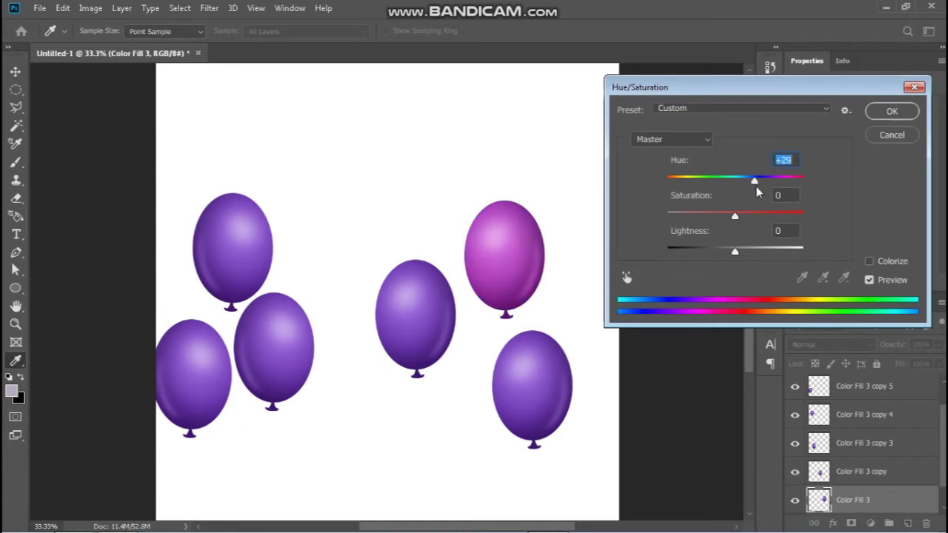
Step: Recolour the top-right balloon red instead of the earlier magenta
left_click(891, 111)
key("v")
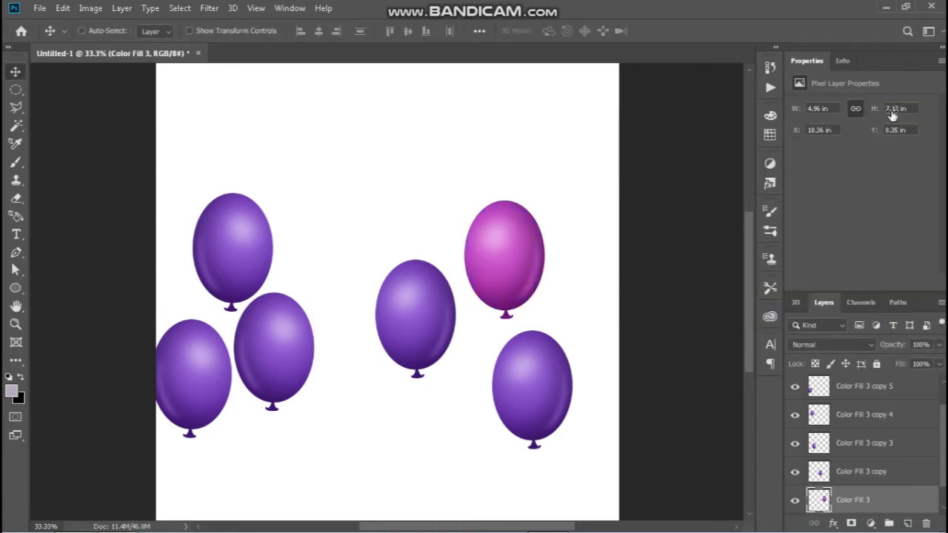
key("ctrl+z")
key("ctrl+u")
left_click_drag(734, 180, 774, 180)
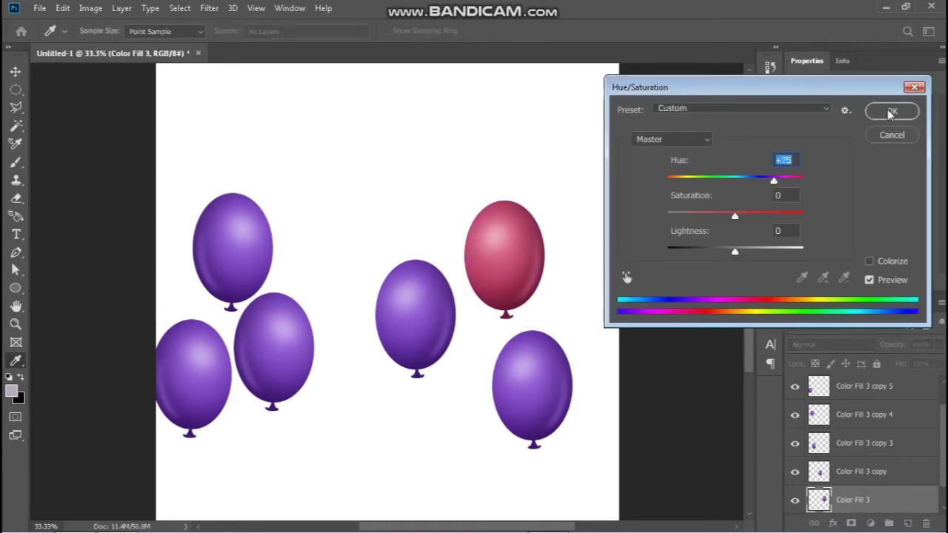
left_click(891, 111)
Step: Shift the middle balloon's hue to blue
left_click(426, 327)
key("ctrl+u")
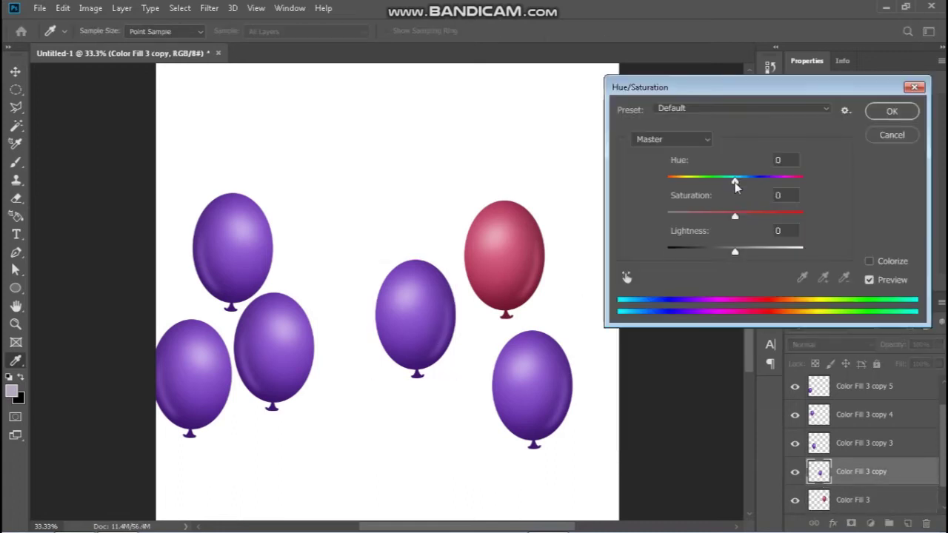
left_click_drag(735, 180, 703, 180)
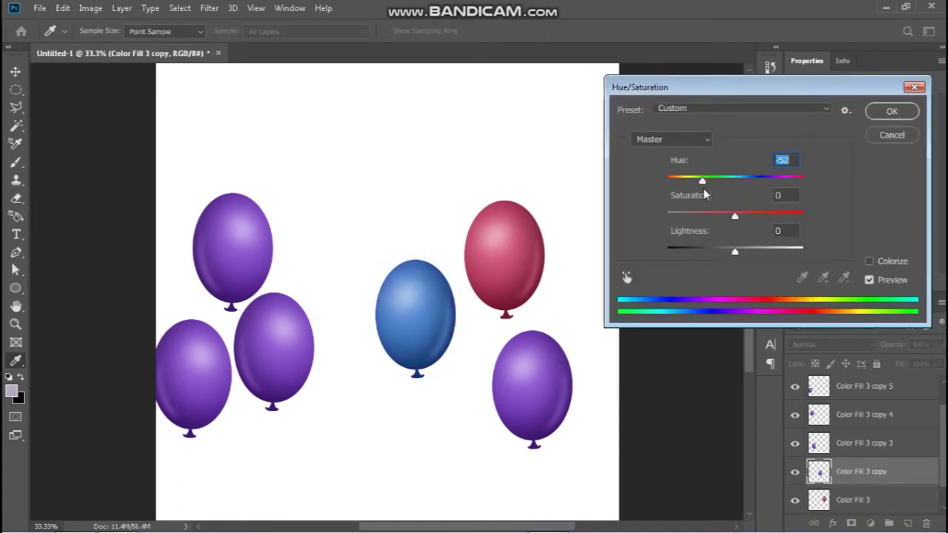
left_click(892, 112)
Step: Turn the bottom-right balloon cyan with a hue shift and extra saturation
left_click(537, 399)
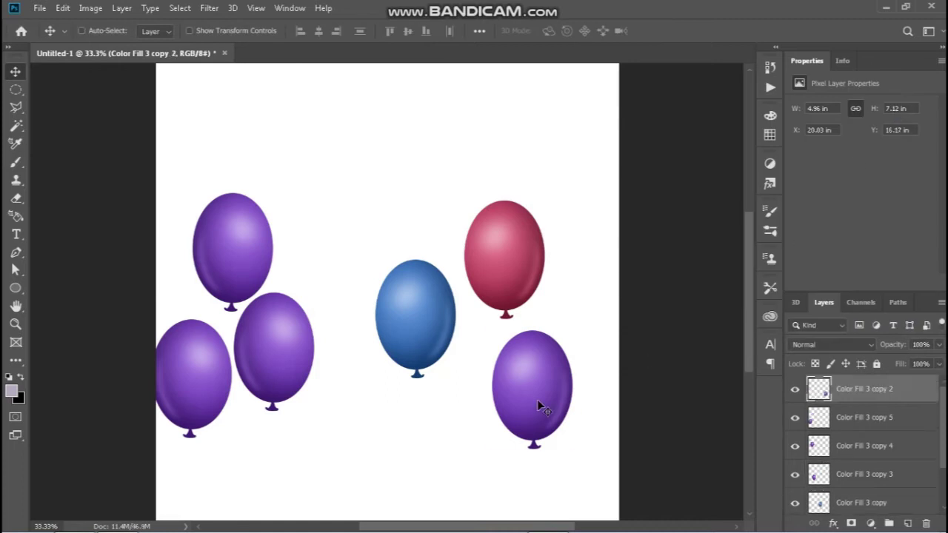
key("ctrl+u")
left_click_drag(734, 180, 692, 187)
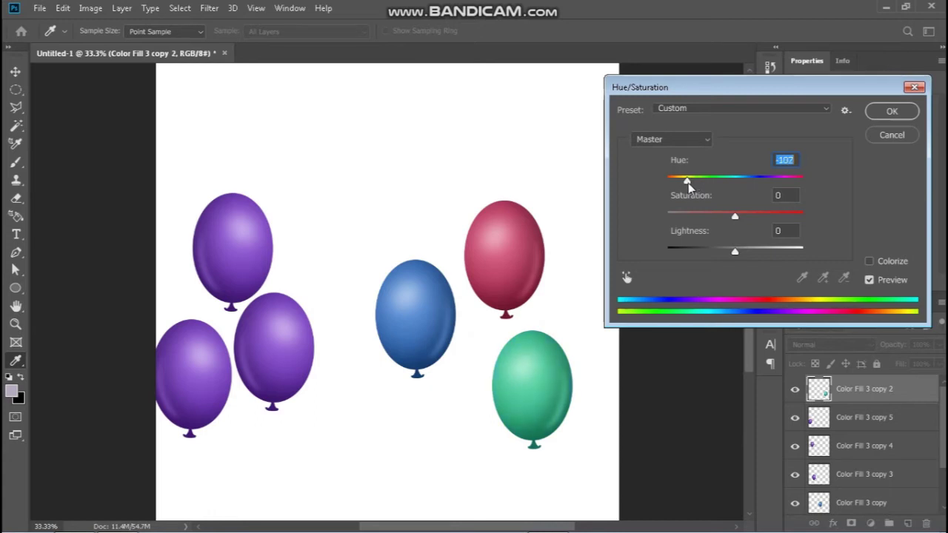
left_click_drag(734, 216, 749, 215)
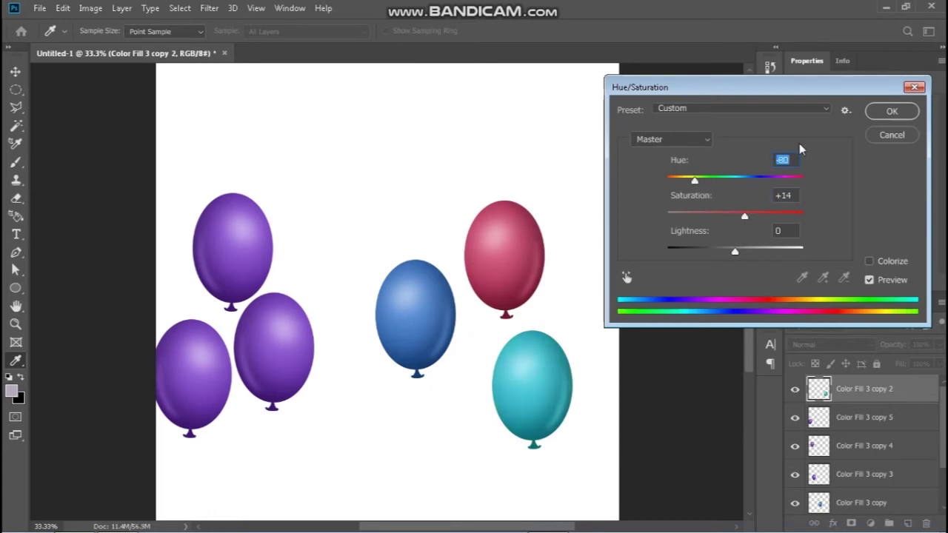
key("Return")
key("v")
Step: Rename the cyan and blue balloons' layers to 'cyan' and 'blue'
left_click(508, 380)
scroll(858, 474, "down", 1)
left_click(859, 500)
double_click(853, 500)
left_click(530, 390)
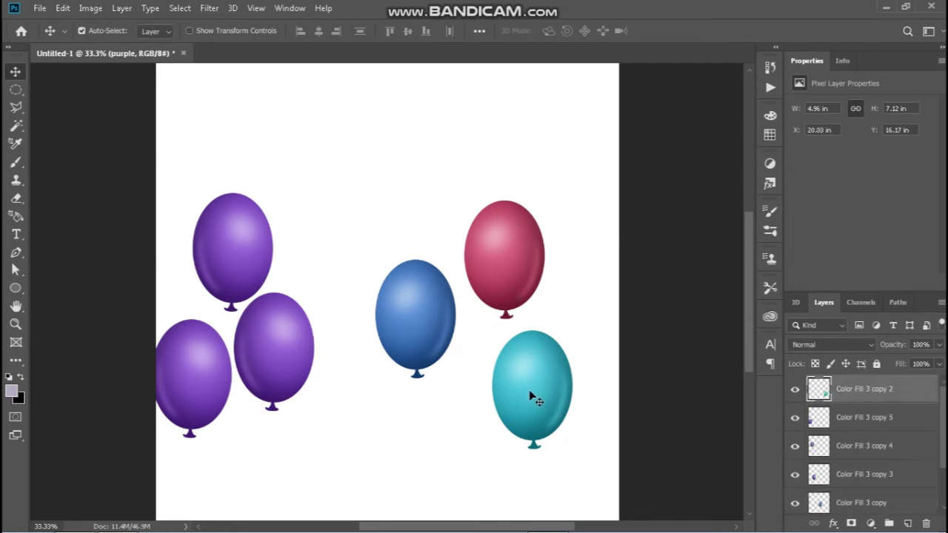
double_click(866, 388)
type("cy")
left_click(429, 322)
double_click(853, 499)
type("b")
key("Return")
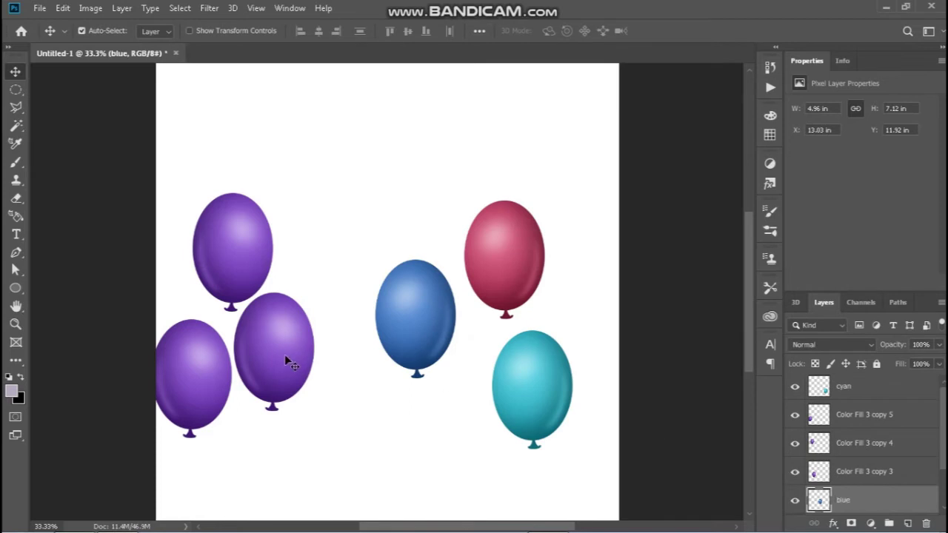
Step: Nudge the blue balloon's hue very slightly
key("ctrl+u")
left_click_drag(735, 181, 733, 181)
left_click(894, 142)
Step: Shift the balloon beside the far-left one to violet (Hue +17) and name its layer 'violet'
left_click(297, 356, "ctrl")
key("ctrl+u")
left_click_drag(735, 179, 747, 182)
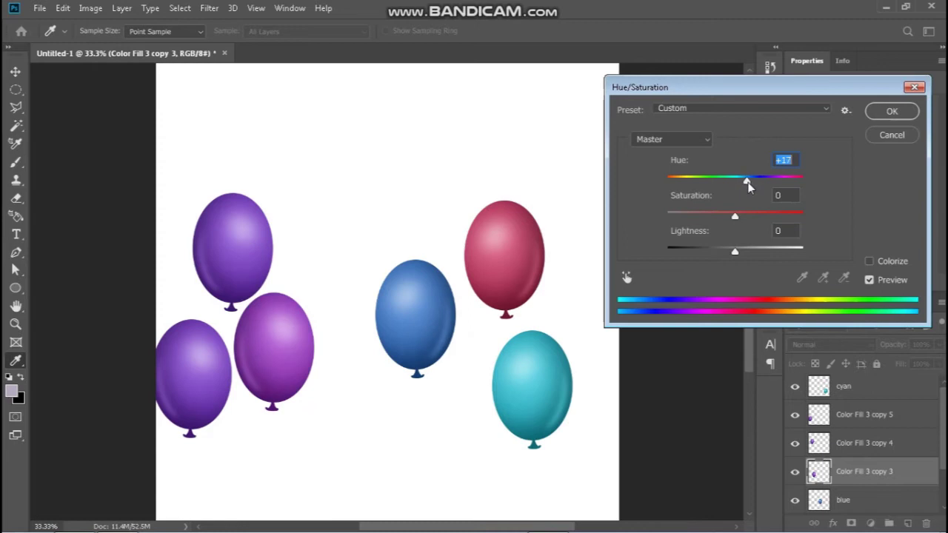
left_click(891, 110)
double_click(862, 470)
type("violet")
key("Return")
Step: Colourize the top-left balloon bright yellow using Hue, Saturation and Lightness
left_click(231, 236)
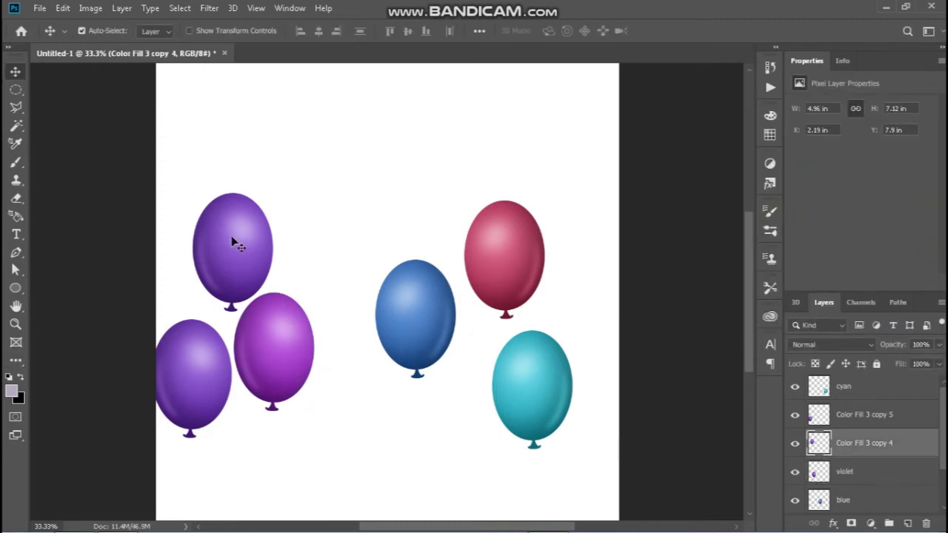
key("ctrl+u")
mouse_move(734, 180)
left_mouse_down()
mouse_move(683, 180)
mouse_move(665, 194)
mouse_move(799, 189)
mouse_move(656, 194)
left_mouse_up()
left_click_drag(736, 220, 713, 224)
left_click(869, 262)
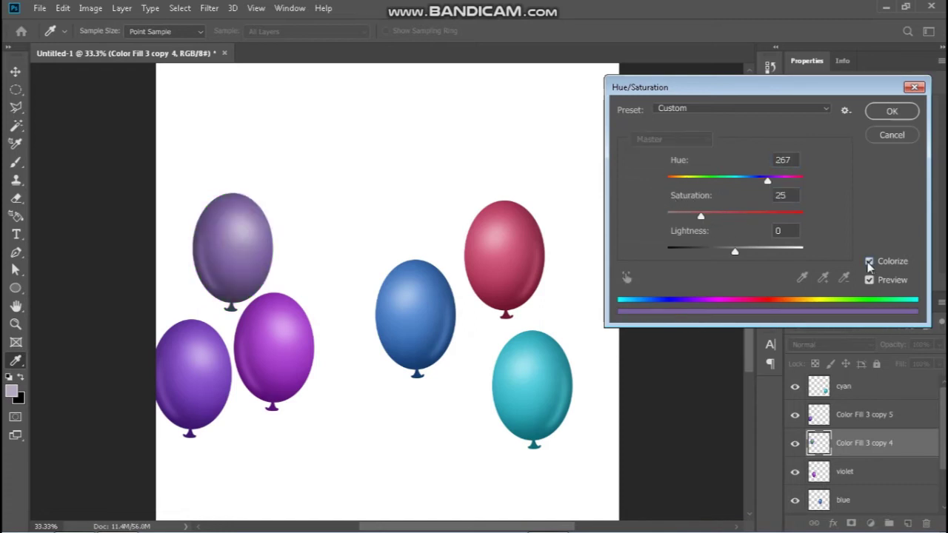
left_click(727, 180)
left_click_drag(686, 182, 694, 182)
mouse_move(700, 214)
left_mouse_down()
mouse_move(758, 214)
mouse_move(743, 214)
left_mouse_up()
left_click_drag(694, 181, 689, 181)
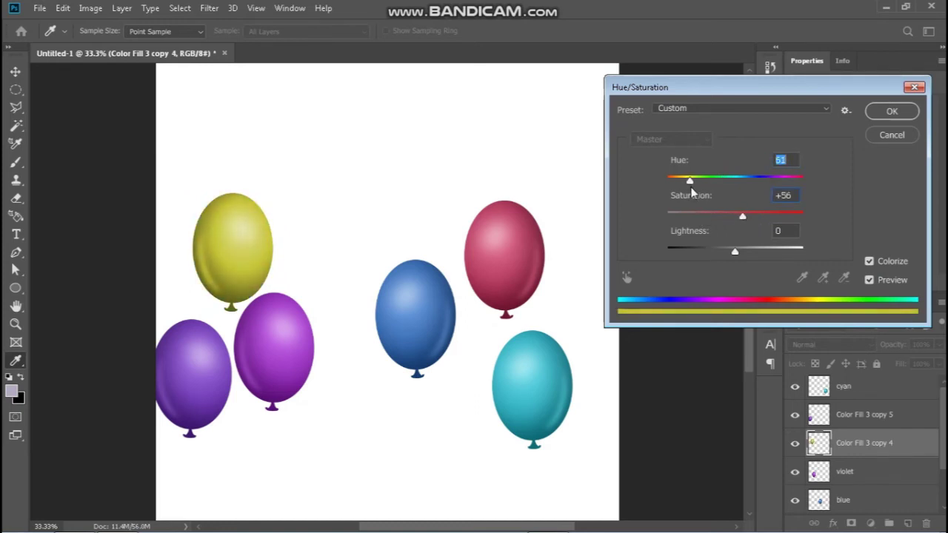
left_click_drag(759, 250, 745, 252)
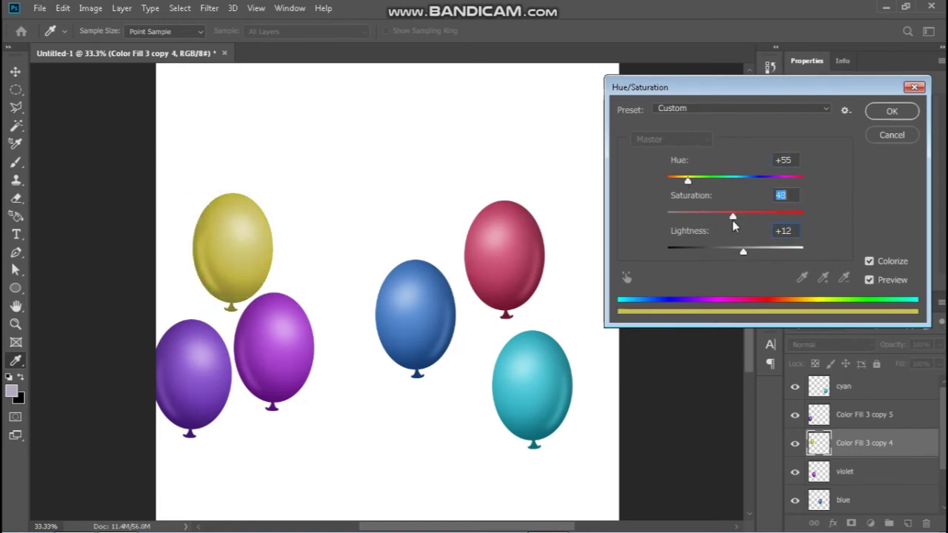
key("Return")
Step: Rename the yellow balloon's layer to 'yellow'
key("v")
left_click(201, 395)
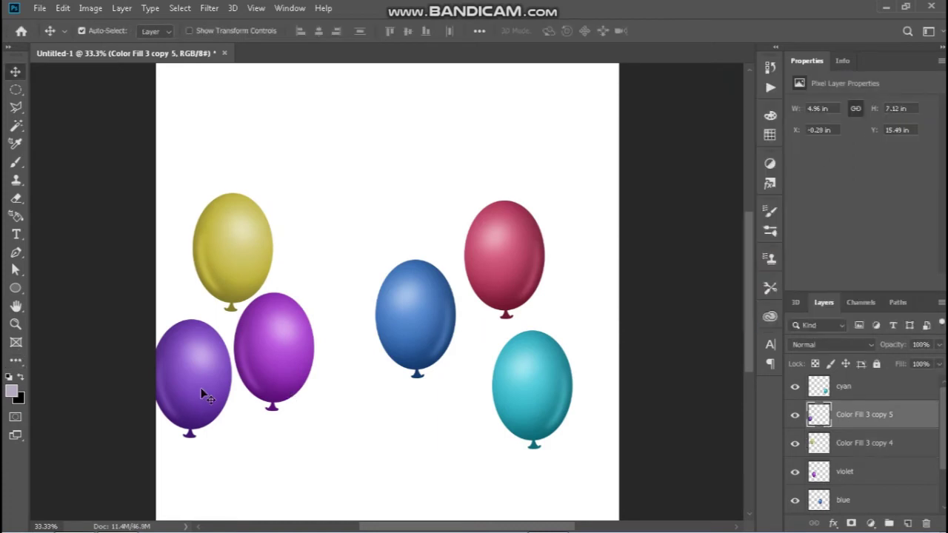
left_click(244, 271)
double_click(846, 442)
type("yellow")
key("Return")
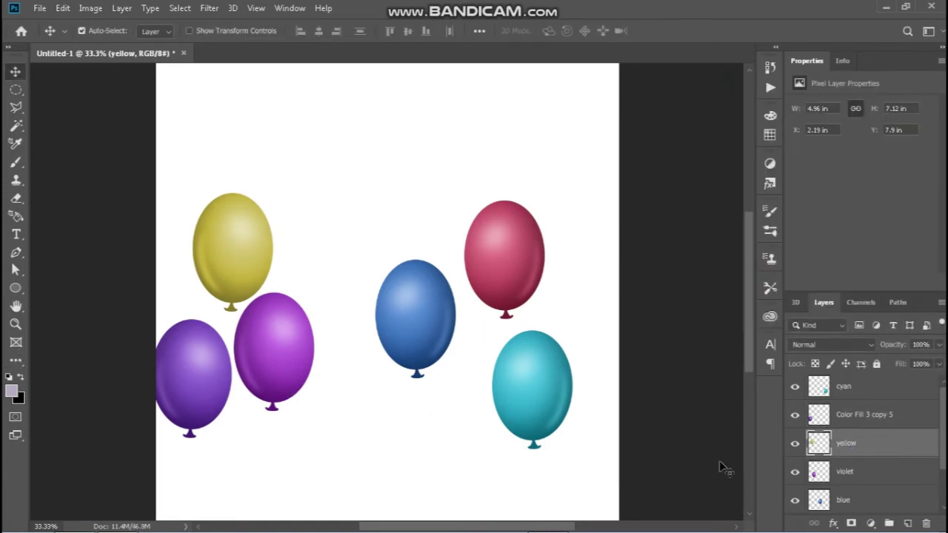
Step: Recolour the far-left balloon bright blue with a hue shift and higher saturation
left_click(187, 369)
key("ctrl+u")
mouse_move(733, 181)
left_mouse_down()
mouse_move(802, 182)
mouse_move(680, 201)
left_mouse_up()
left_click_drag(735, 215, 754, 216)
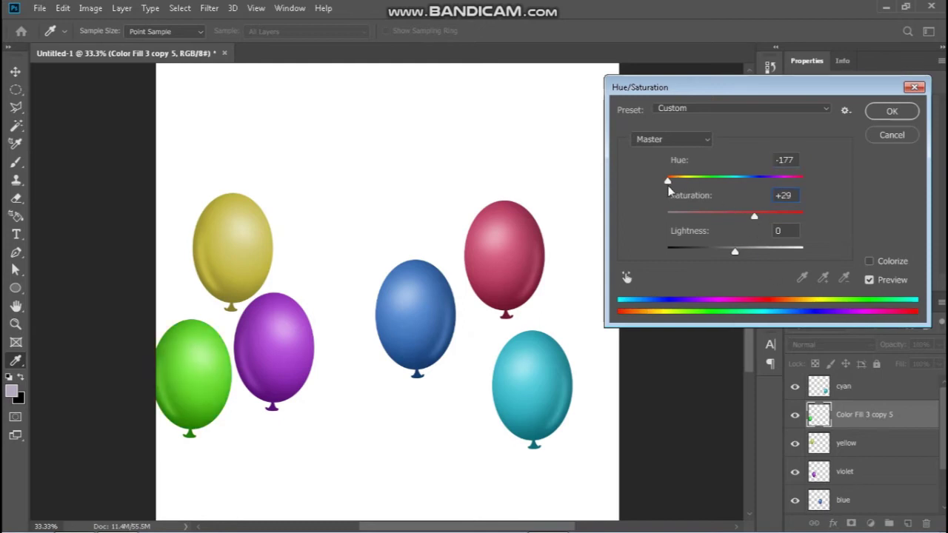
left_click_drag(670, 180, 701, 195)
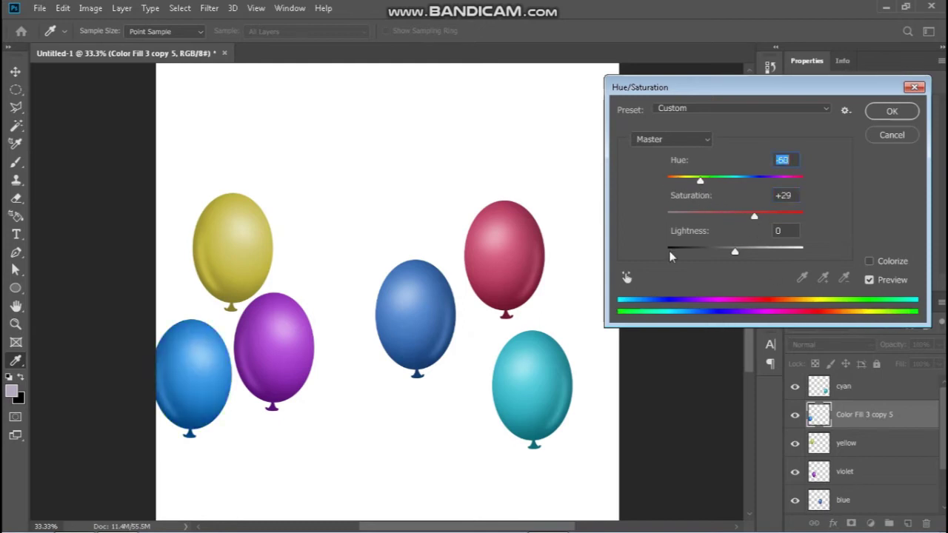
left_click(884, 113)
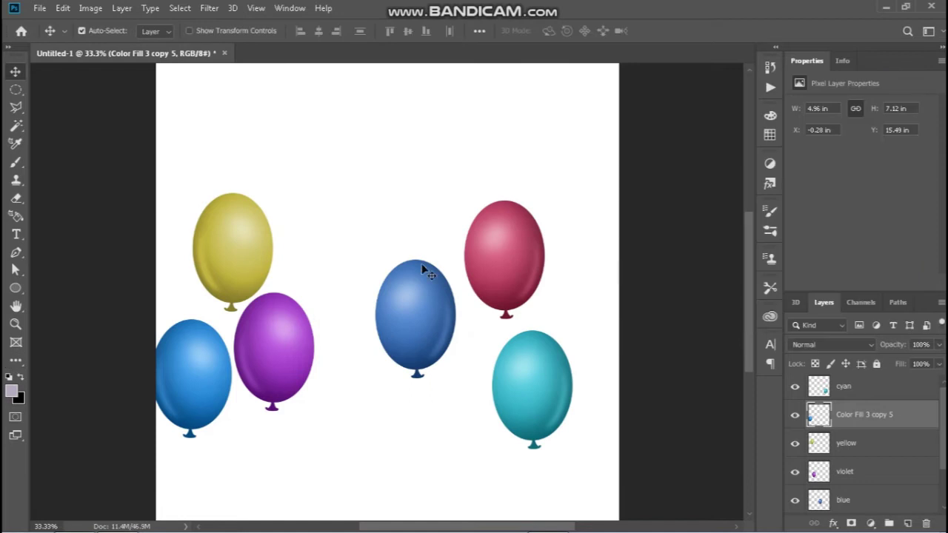
Step: Try lightening and pinking the yellow balloon, then cancel to keep it yellow
left_click(247, 264)
key("ctrl+u")
left_click_drag(735, 252, 742, 251)
mouse_move(735, 180)
left_mouse_down()
mouse_move(699, 181)
mouse_move(764, 188)
left_mouse_up()
left_click(881, 136)
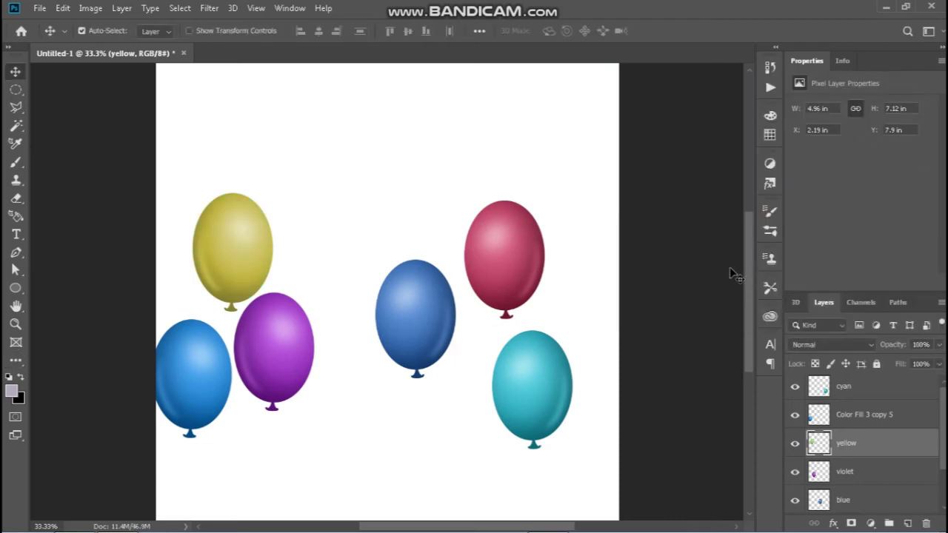
Step: Recolour the cyan balloon to a teal-green
left_click(551, 386)
key("ctrl+u")
left_click_drag(735, 181, 700, 182)
left_click_drag(734, 215, 740, 213)
left_click_drag(700, 181, 694, 182)
left_click_drag(750, 214, 739, 216)
left_click_drag(693, 182, 720, 184)
left_click(890, 112)
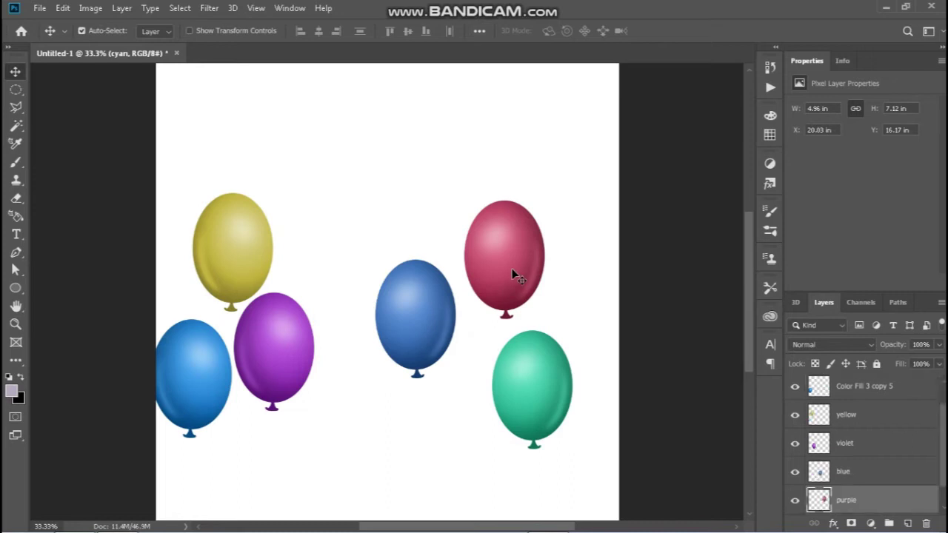
Step: Gather the red, blue and green balloons into a right-hand cluster, green sent to the back
left_click_drag(512, 268, 511, 250)
left_click_drag(428, 327, 567, 294)
left_click_drag(527, 403, 527, 199)
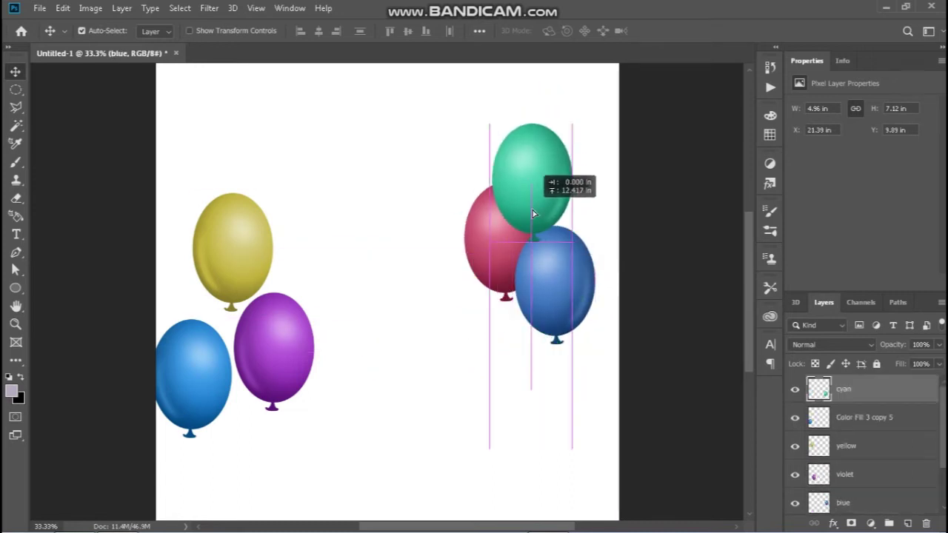
key("ctrl+shift+bracketleft")
left_click_drag(562, 306, 553, 339)
Step: Cluster yellow, violet and blue balloons on the left, violet in front, and fine-tune the right cluster
mouse_move(237, 248)
left_mouse_down()
mouse_move(243, 205)
mouse_move(278, 203)
left_mouse_up()
left_click_drag(267, 324, 266, 274)
key("ctrl+shift+bracketright")
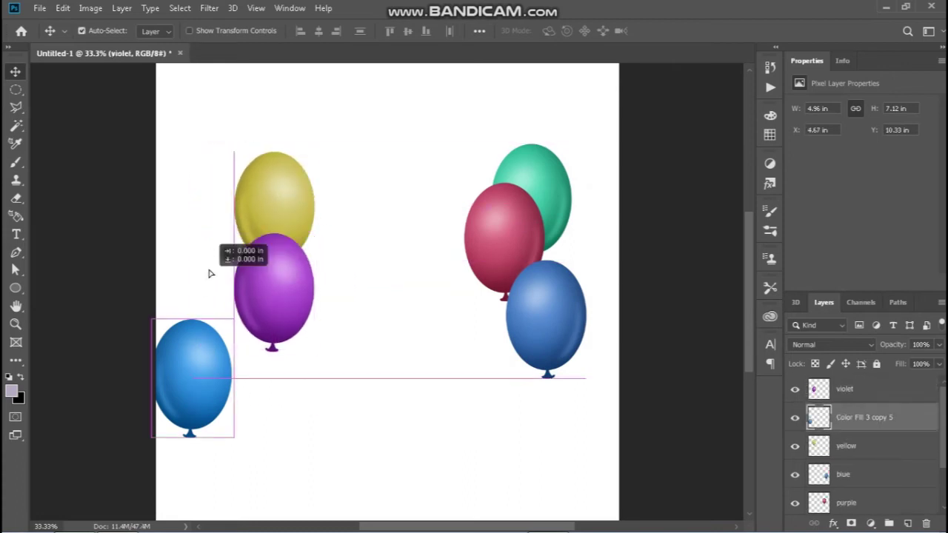
left_click_drag(215, 349, 237, 227)
left_click_drag(551, 294, 562, 257)
left_click_drag(555, 205, 560, 201)
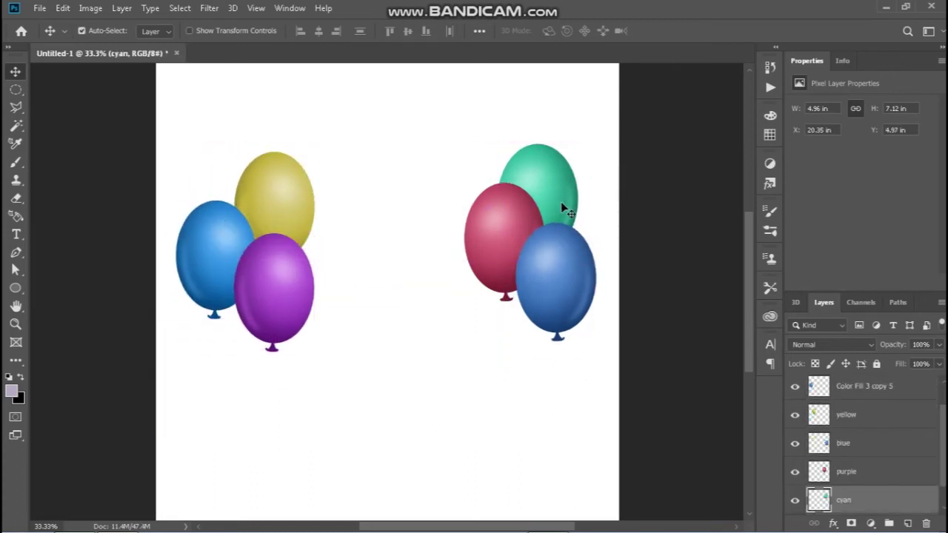
scroll(873, 459, "up", 1)
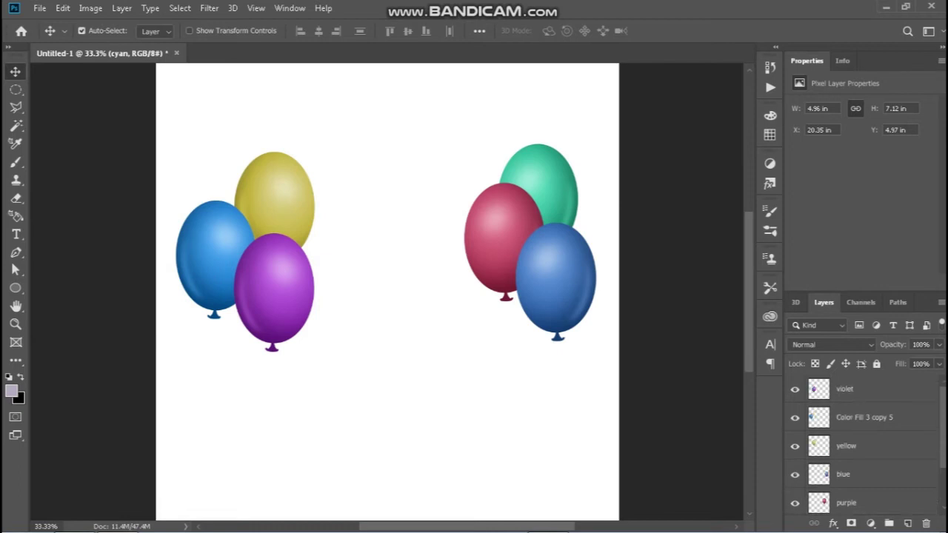
scroll(873, 459, "down", 2)
left_click(875, 501)
Step: Select a large central circle and fill it with a white Solid Color layer
key("m")
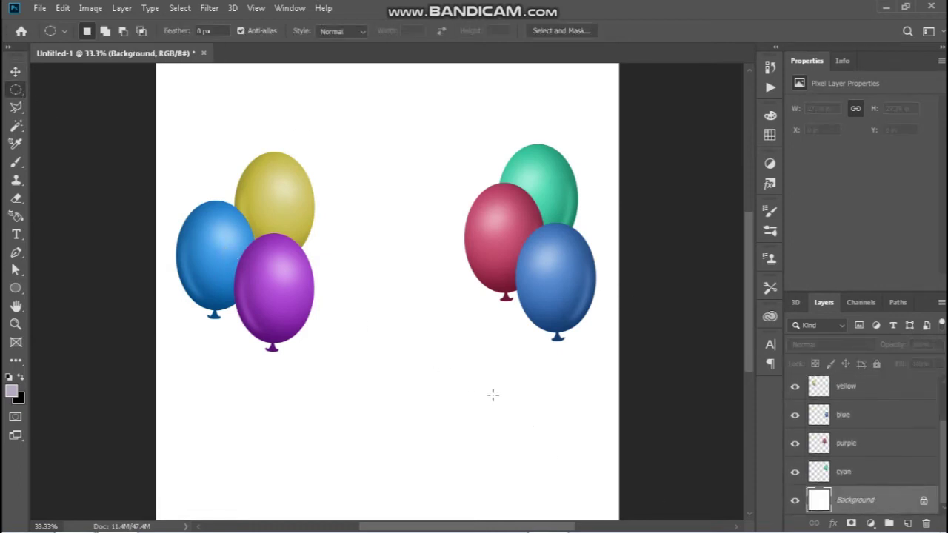
mouse_move(286, 190)
left_mouse_down()
mouse_move(561, 447)
mouse_move(543, 429)
left_mouse_up()
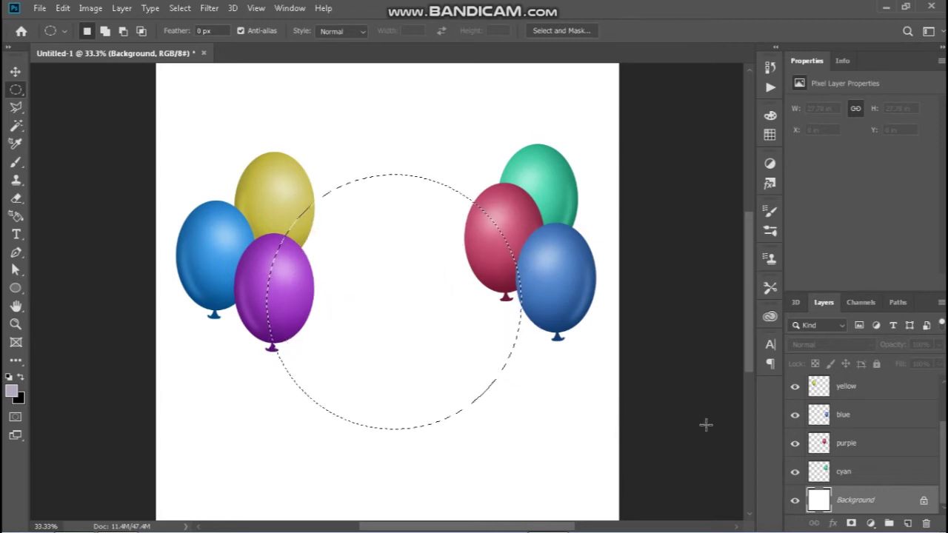
left_click(8, 377)
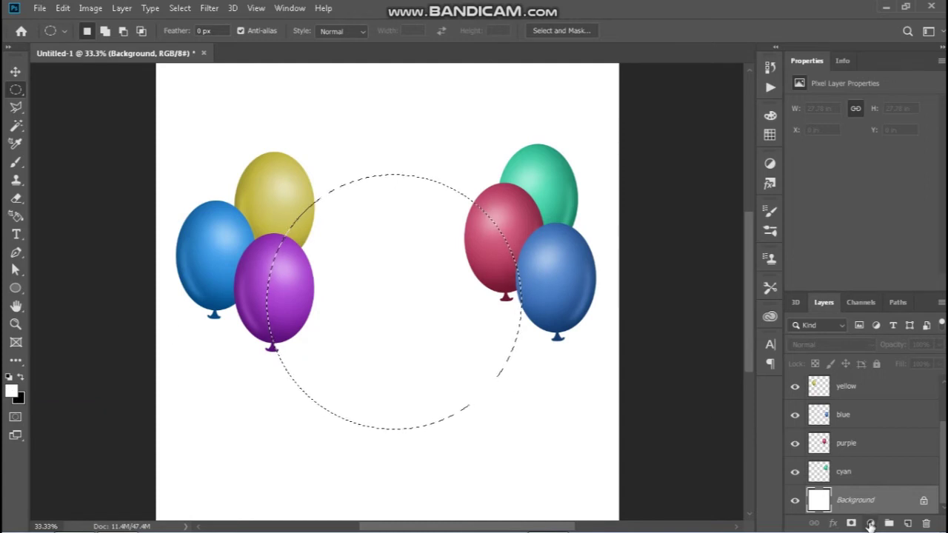
left_click(907, 523)
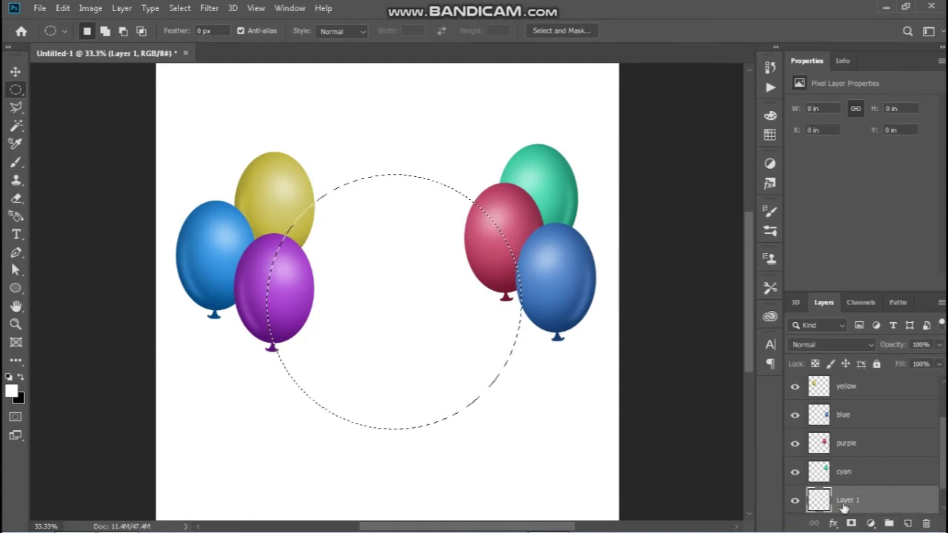
key("shift+F5")
left_click(568, 140)
left_click(870, 524)
left_click(868, 280)
left_click(897, 222)
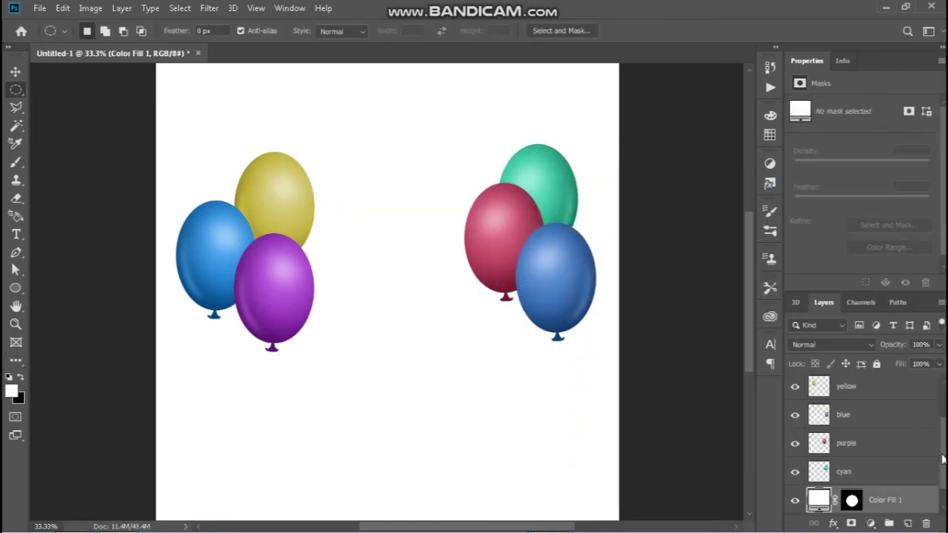
Step: Add a light pink (#ff9ce9) Solid Color fill above the Background layer
scroll(873, 481, "down", 1)
left_click(881, 501)
left_click(870, 524)
left_click(859, 275)
left_click(774, 251)
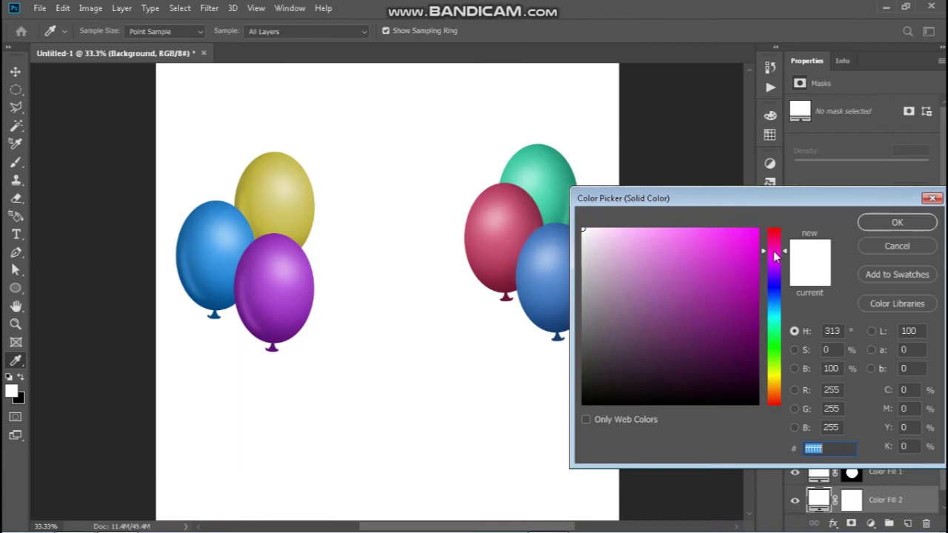
left_click(650, 228)
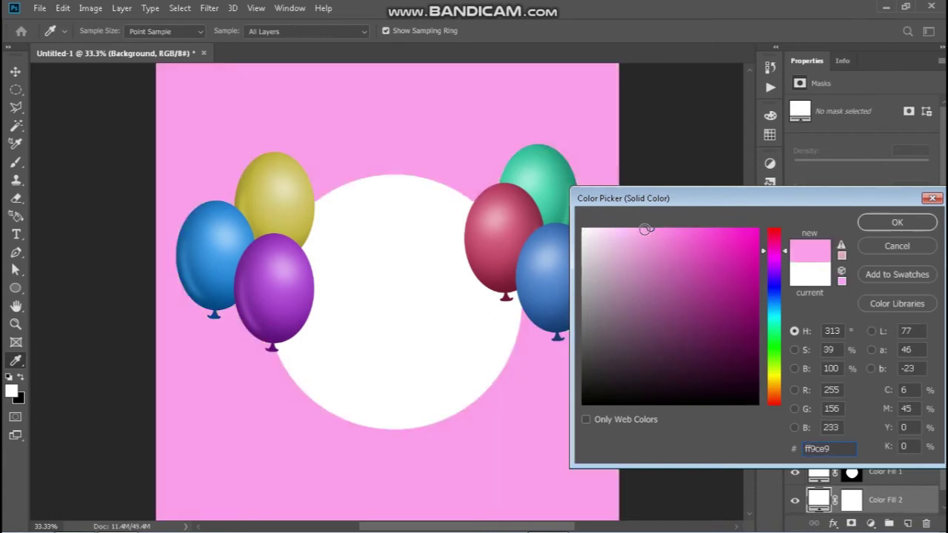
left_click(895, 222)
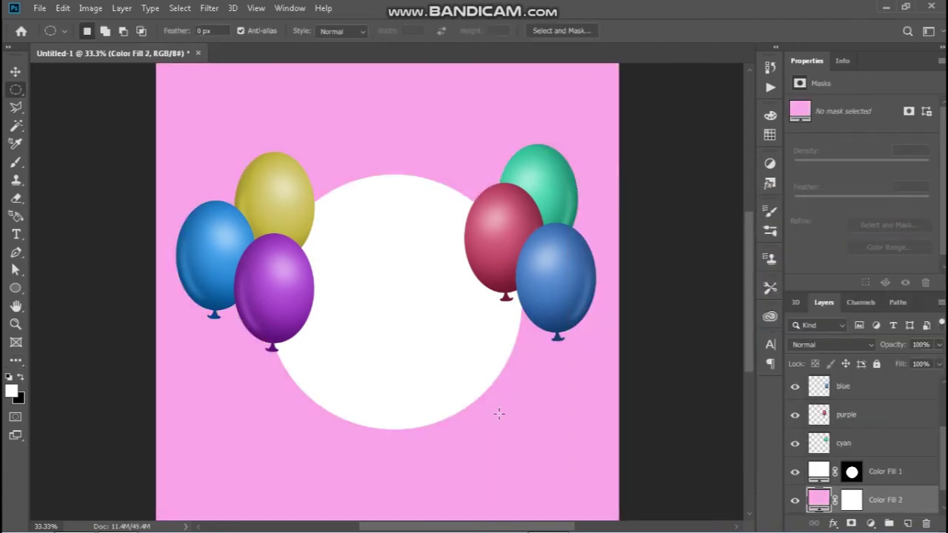
Step: Load the white circle's shape as a selection
key("v")
left_click(938, 478)
left_click(852, 472, "ctrl")
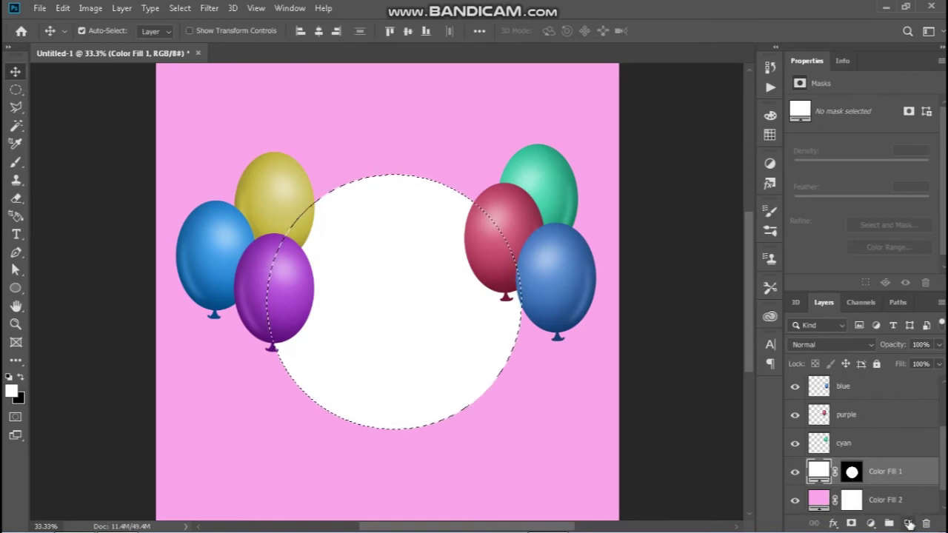
Step: Add a black Solid Color circle layer beneath the white circle
left_click(907, 523)
left_click(870, 523)
left_click(870, 277)
left_click(604, 390)
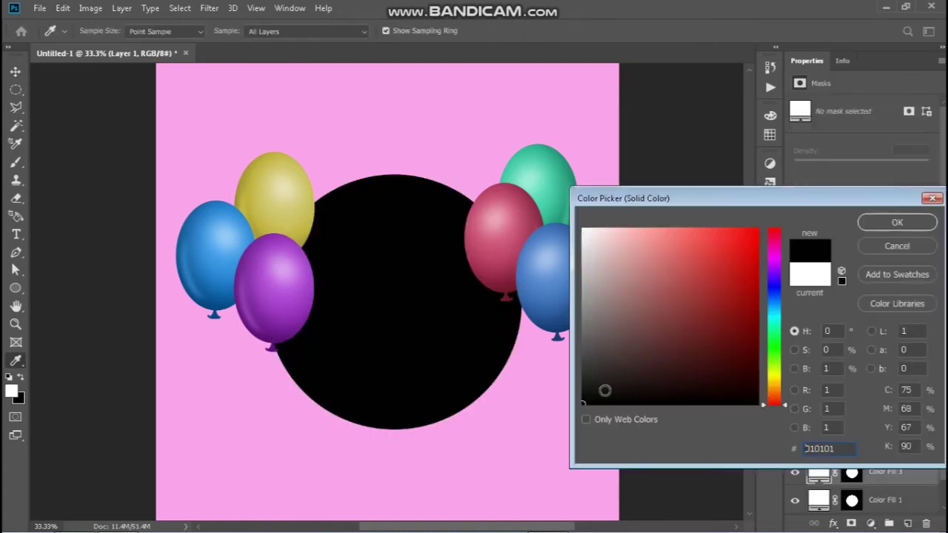
left_click(910, 220)
left_click_drag(907, 470, 918, 507)
Step: Gaussian-blur the black circle heavily and lower its opacity to 76%
left_click(209, 8)
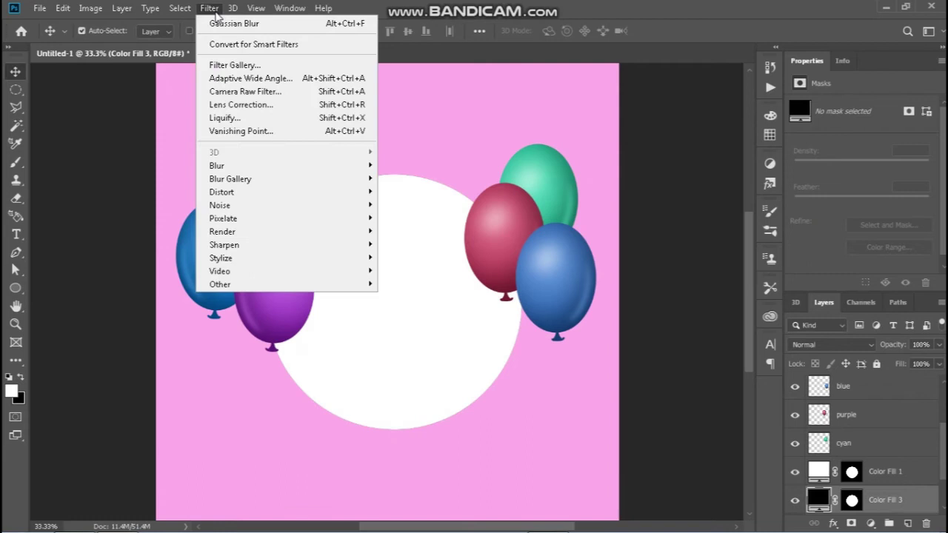
left_click(149, 220)
left_click(433, 210)
mouse_move(782, 292)
left_mouse_down()
mouse_move(799, 294)
mouse_move(818, 280)
left_mouse_up()
key("Return")
left_click_drag(896, 348, 891, 349)
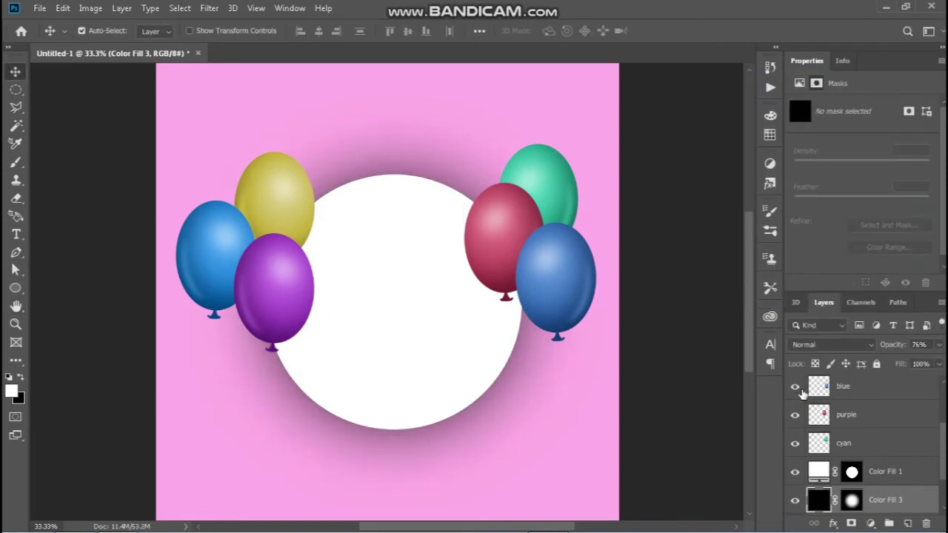
Step: Move the right blue balloon onto the circle and tilt it about 13 degrees
left_click_drag(561, 281, 520, 341)
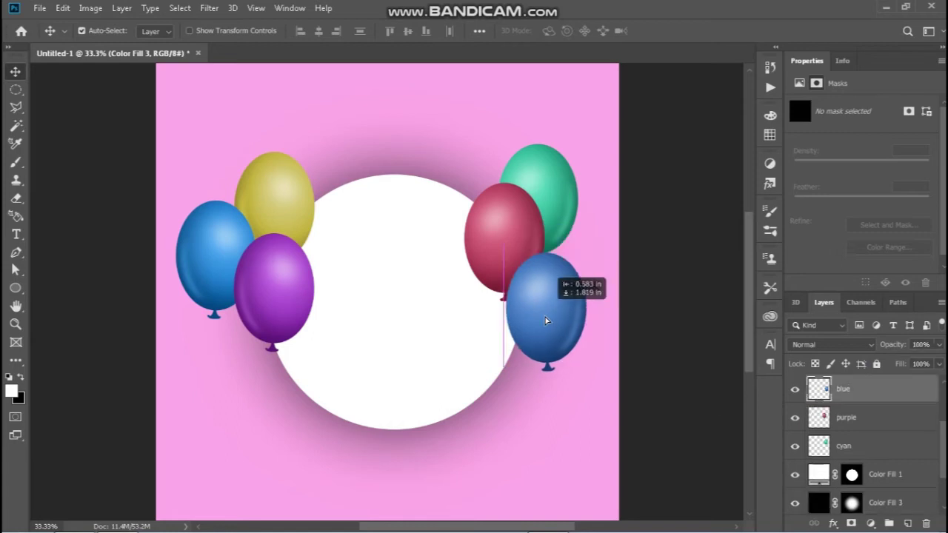
key("ctrl+t")
left_click_drag(572, 273, 568, 271)
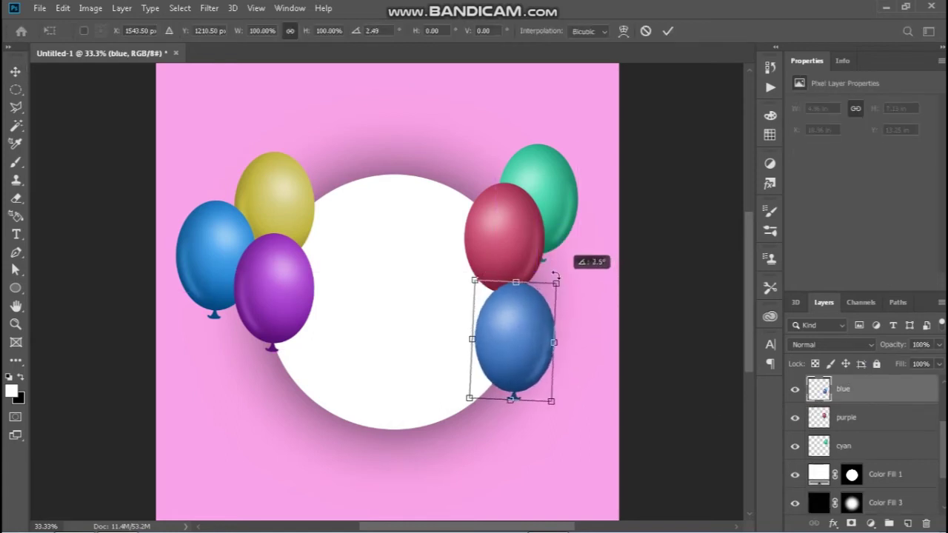
left_click_drag(521, 345, 496, 324)
left_click(648, 77)
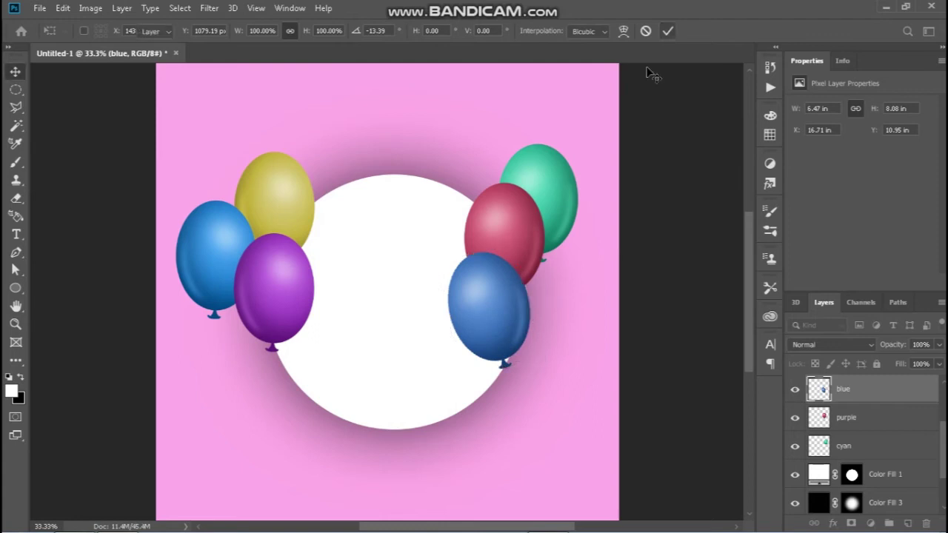
Step: Tuck the green balloon behind the white circle, shrunk and tilted, and move the red balloon
left_click_drag(526, 223, 571, 275)
left_click_drag(561, 182, 529, 203)
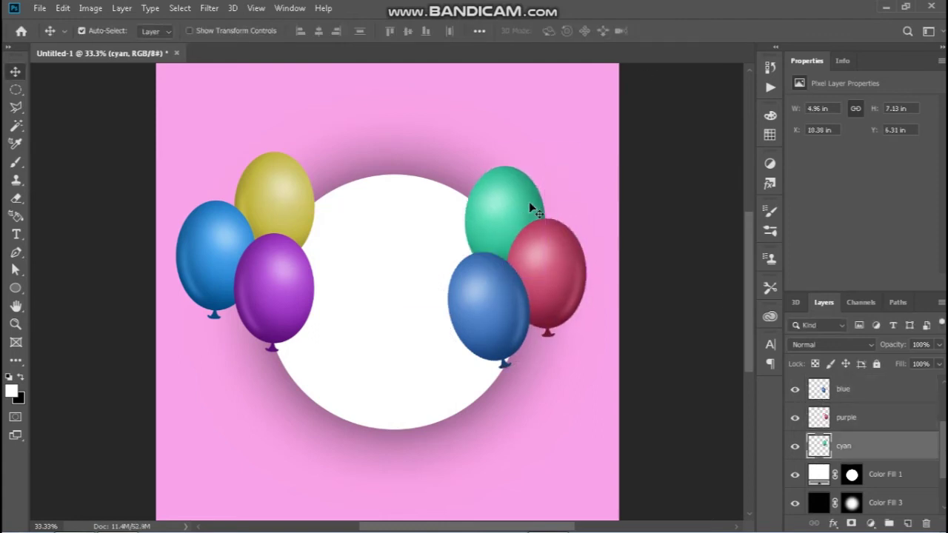
left_click_drag(903, 450, 910, 490)
key("ctrl+t")
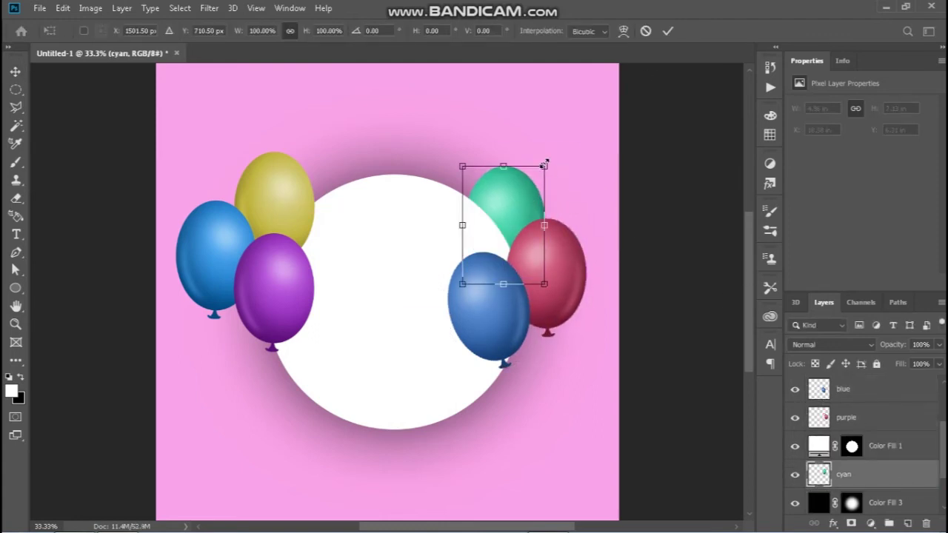
mouse_move(544, 165)
left_mouse_down()
mouse_move(535, 177)
mouse_move(554, 178)
left_mouse_up()
mouse_move(519, 208)
left_mouse_down()
mouse_move(525, 190)
mouse_move(510, 185)
left_mouse_up()
left_click(667, 30)
Step: Tilt and raise the red balloon, then shift the blue balloon down-right and the purple balloon down
left_click(561, 275, "ctrl")
key("ctrl+t")
left_click_drag(596, 206, 601, 223)
left_click_drag(549, 273, 556, 257)
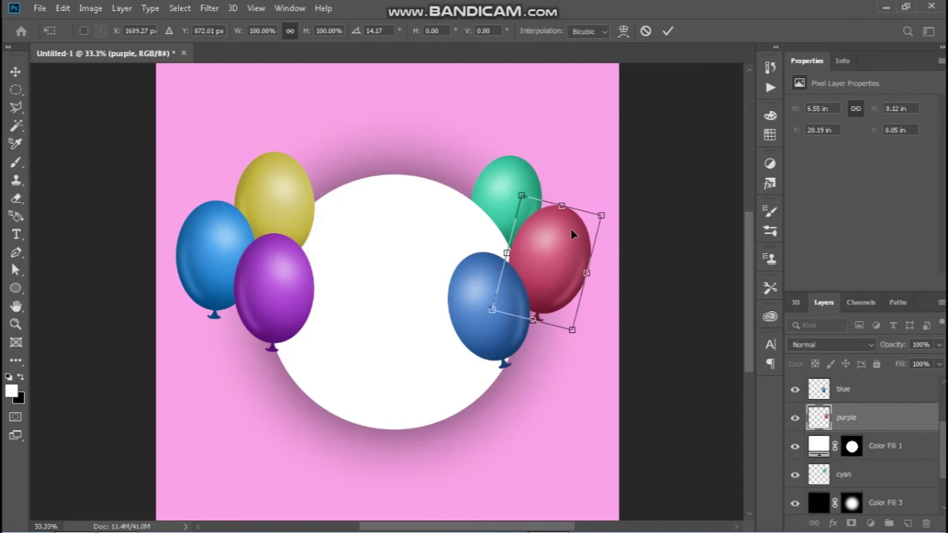
left_click(667, 30)
left_click_drag(501, 337, 520, 357)
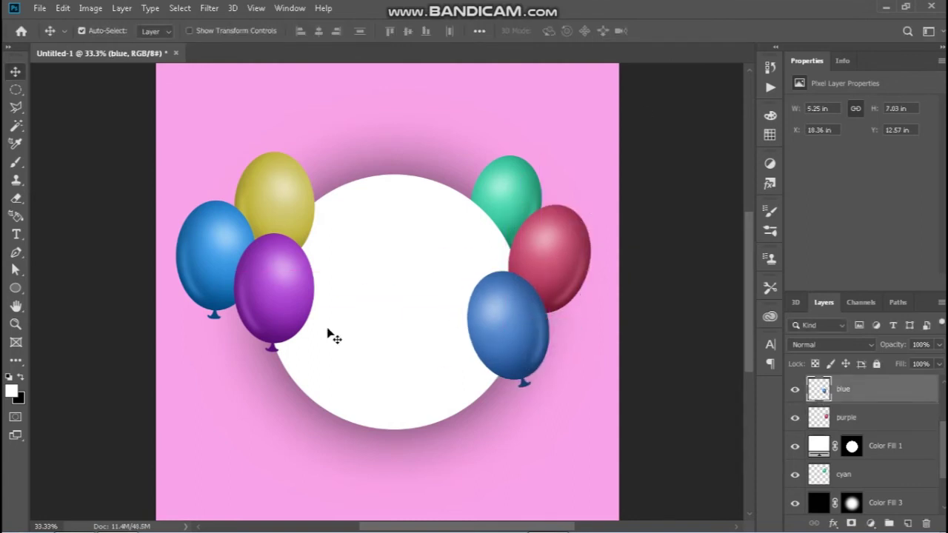
left_click_drag(284, 304, 285, 335)
Step: Tilt the purple balloon about 9°, shrink it to about 90% and move it up-right
key("ctrl+t")
left_click_drag(321, 259, 317, 294)
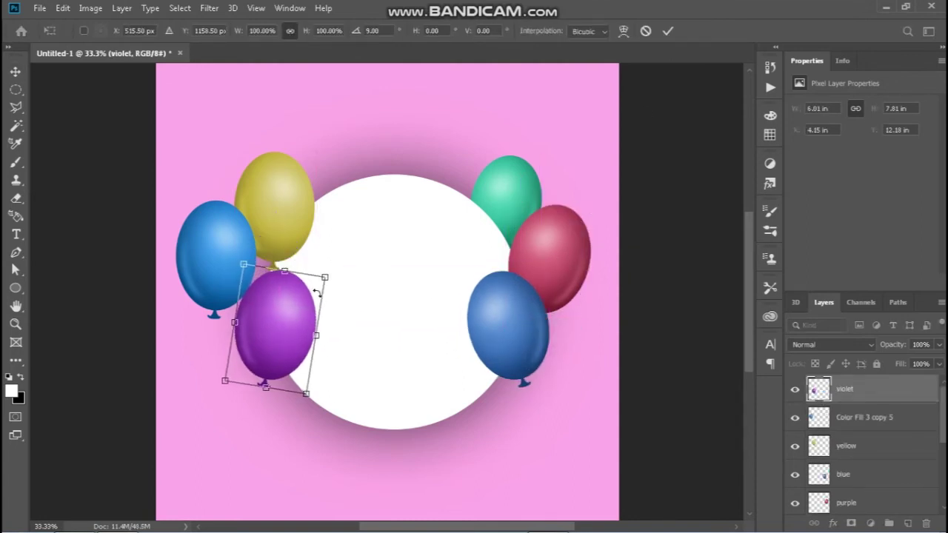
left_click_drag(273, 317, 270, 305)
left_click_drag(336, 254, 328, 264)
left_click_drag(285, 326, 297, 303)
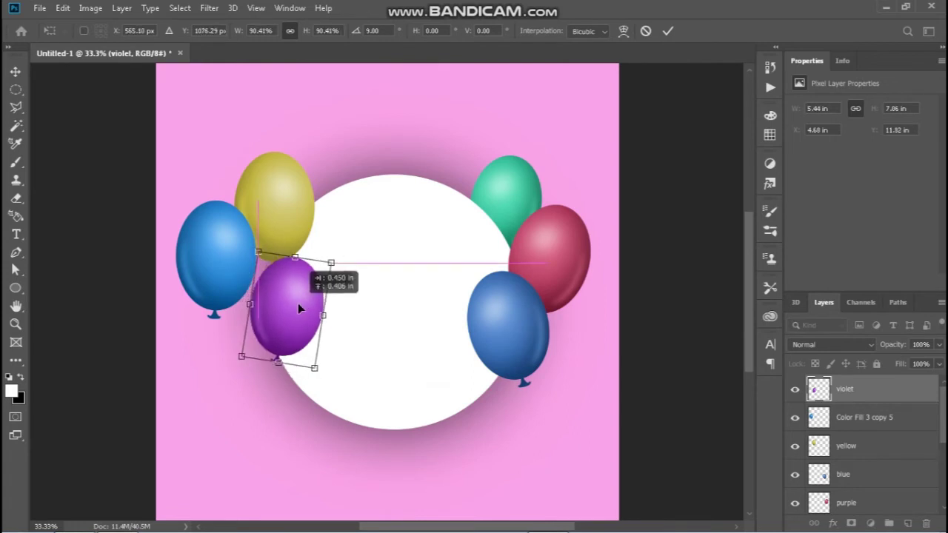
left_click(667, 31)
Step: Tilt and slightly shrink the left blue balloon, moving it down and right
left_click(219, 267)
key("ctrl+t")
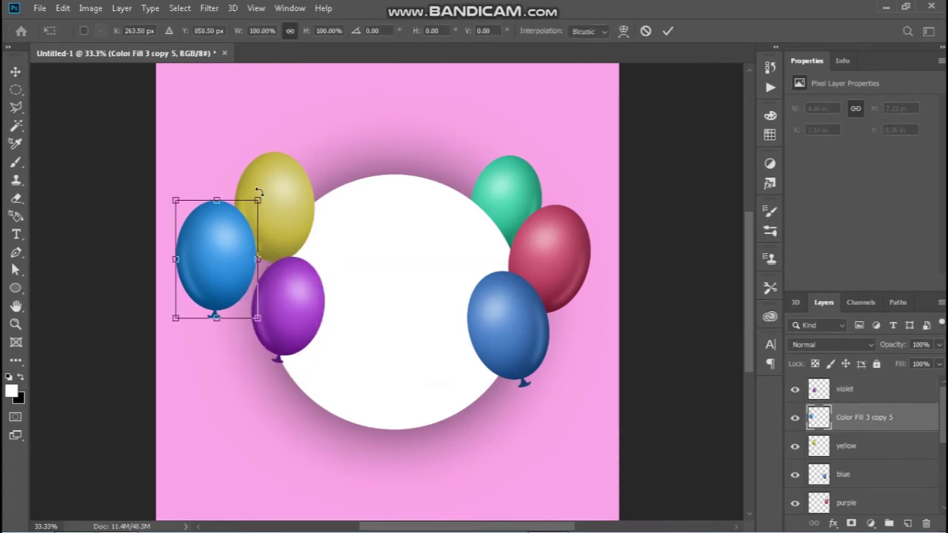
left_click_drag(259, 192, 206, 201)
mouse_move(214, 269)
left_mouse_down()
mouse_move(234, 289)
mouse_move(237, 270)
left_mouse_up()
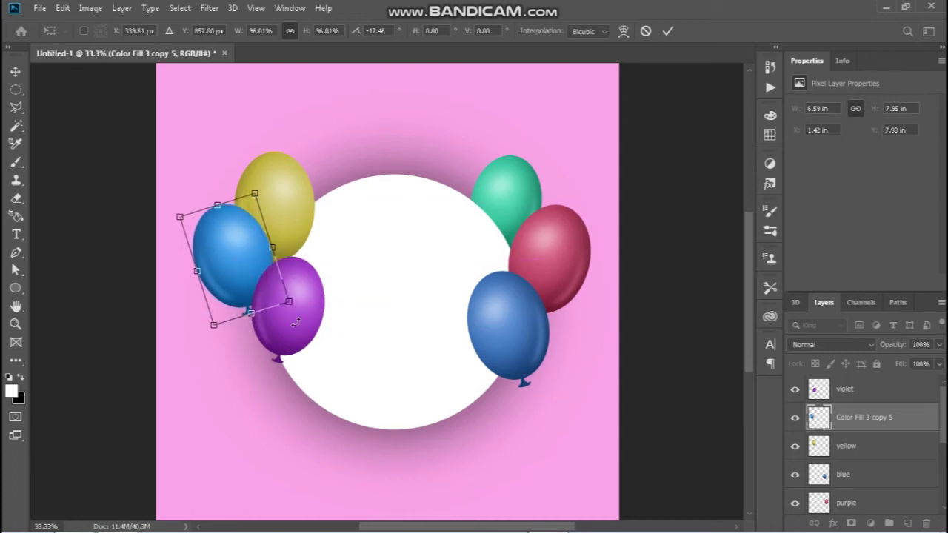
key("Return")
Step: Shrink the yellow balloon to about 78%, tilt it about 14° and reposition it
left_click(292, 199)
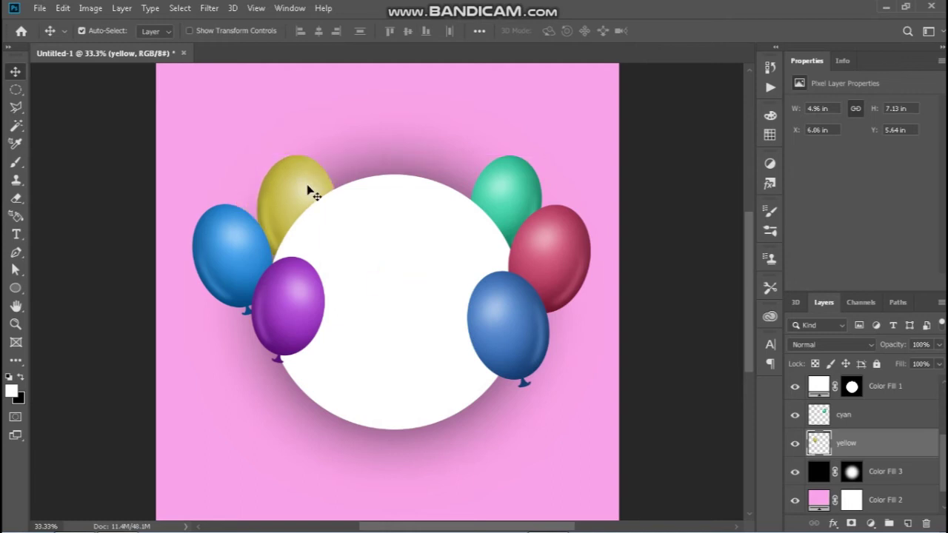
key("ctrl+t")
left_click_drag(338, 153, 319, 180)
left_click_drag(276, 202, 294, 166)
left_click_drag(321, 134, 345, 136)
left_click_drag(305, 185, 300, 193)
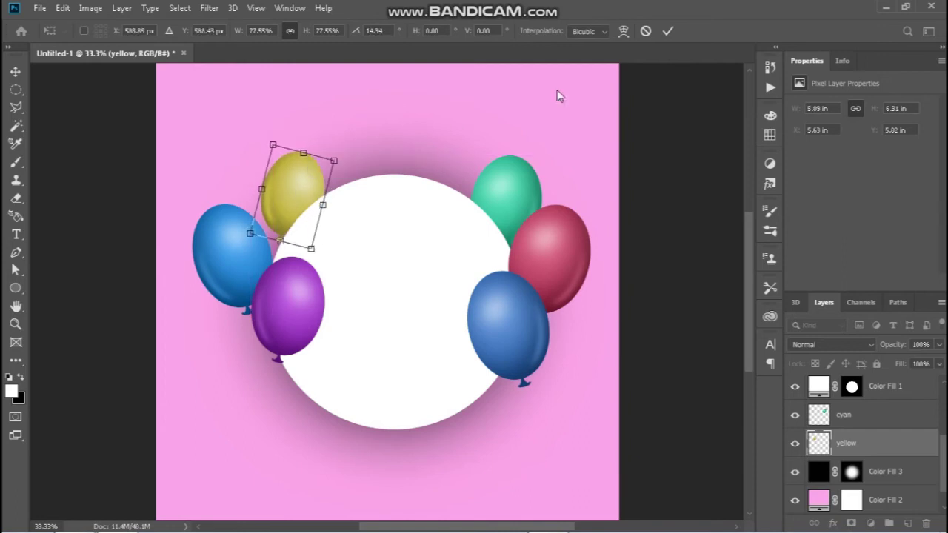
left_click(667, 30)
Step: Brighten the yellow balloon with Levels by raising its output and highlight levels
key("ctrl+l")
left_click_drag(635, 331, 666, 330)
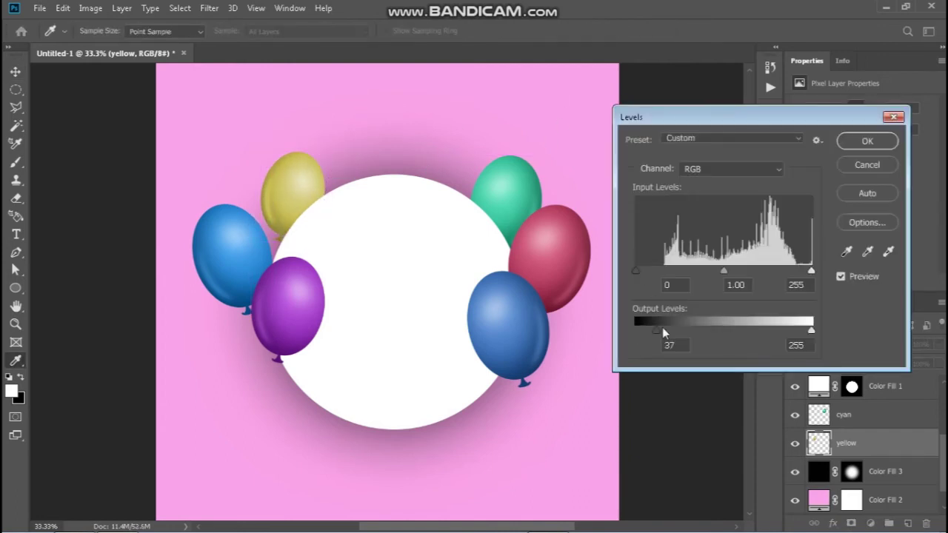
left_click_drag(811, 271, 798, 271)
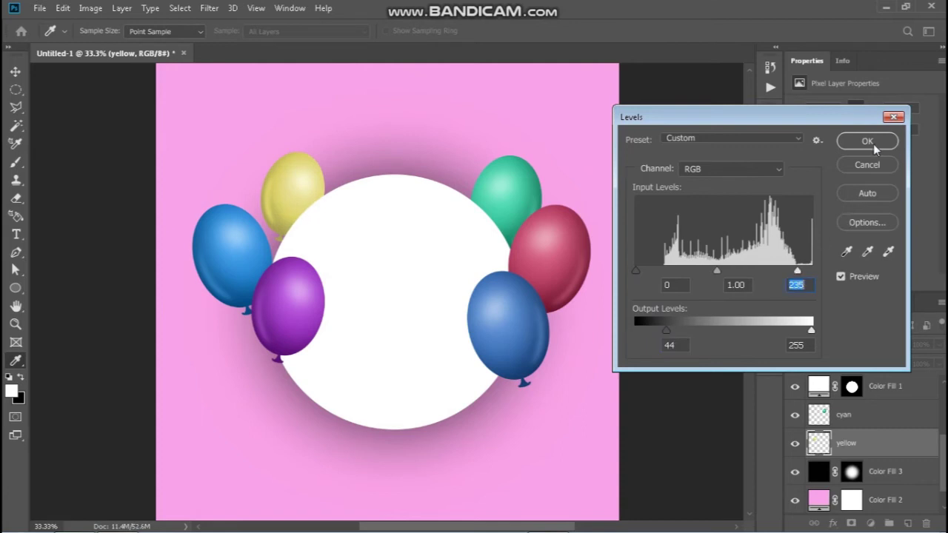
left_click(867, 141)
Step: Raise the yellow balloon's saturation in Hue/Saturation, leaving its hue unchanged
key("ctrl+u")
left_click_drag(735, 215, 755, 215)
left_click_drag(734, 181, 730, 181)
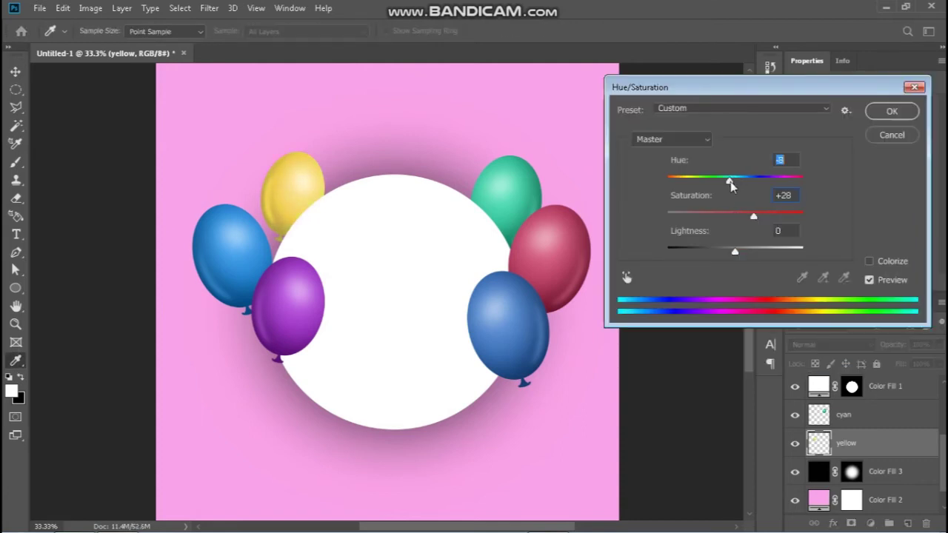
left_click(882, 139)
key("ctrl+u")
left_click_drag(734, 215, 759, 215)
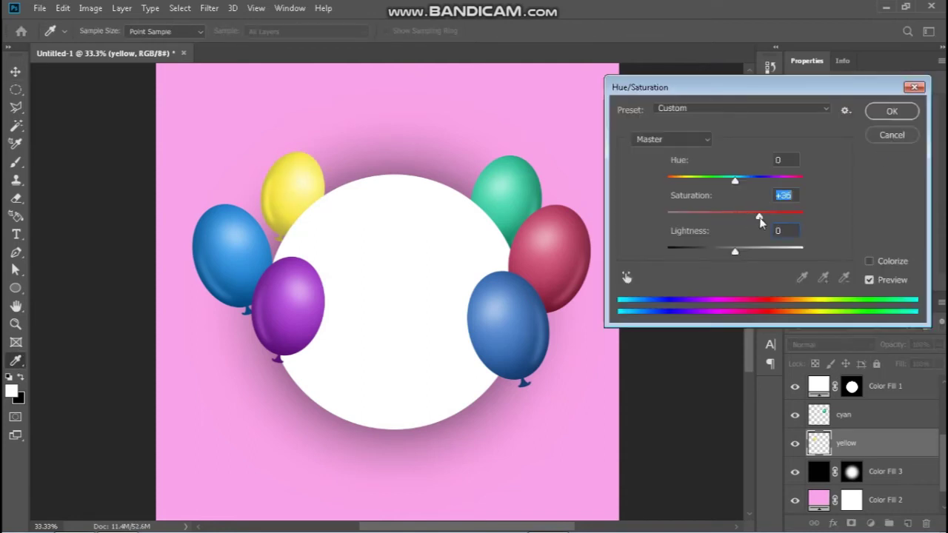
left_click(895, 112)
Step: Reposition the yellow balloon and move the purple and blue balloons lower
left_click_drag(289, 208, 282, 229)
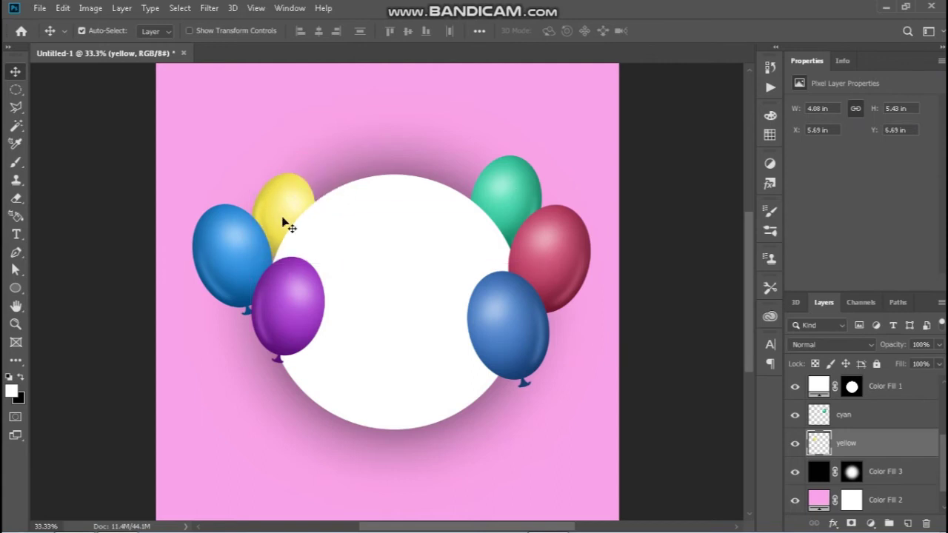
left_click_drag(286, 302, 285, 345)
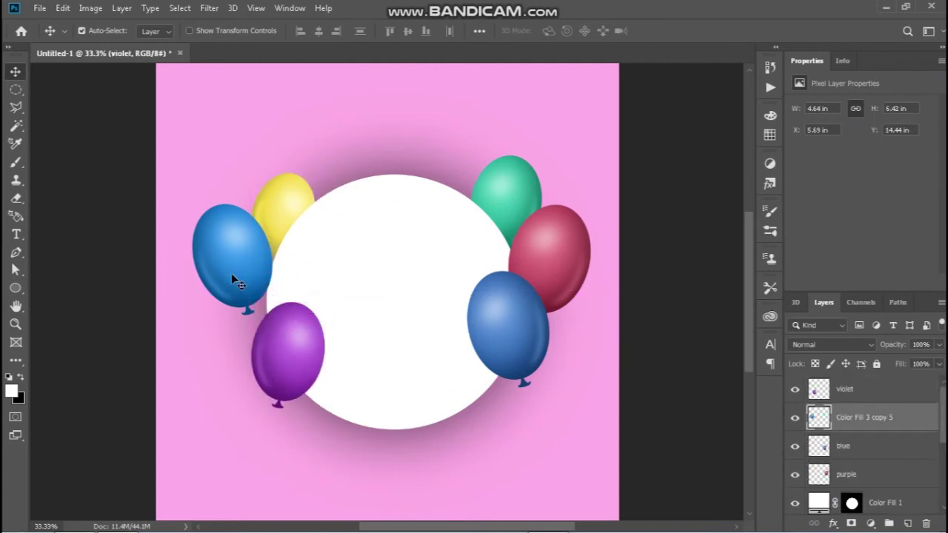
left_click_drag(230, 273, 250, 310)
mouse_move(284, 209)
left_mouse_down()
mouse_move(274, 215)
mouse_move(272, 189)
mouse_move(290, 192)
left_mouse_up()
Step: Add a drop shadow to the cyan balloon with Distance 43 and Size 109
left_click(579, 108)
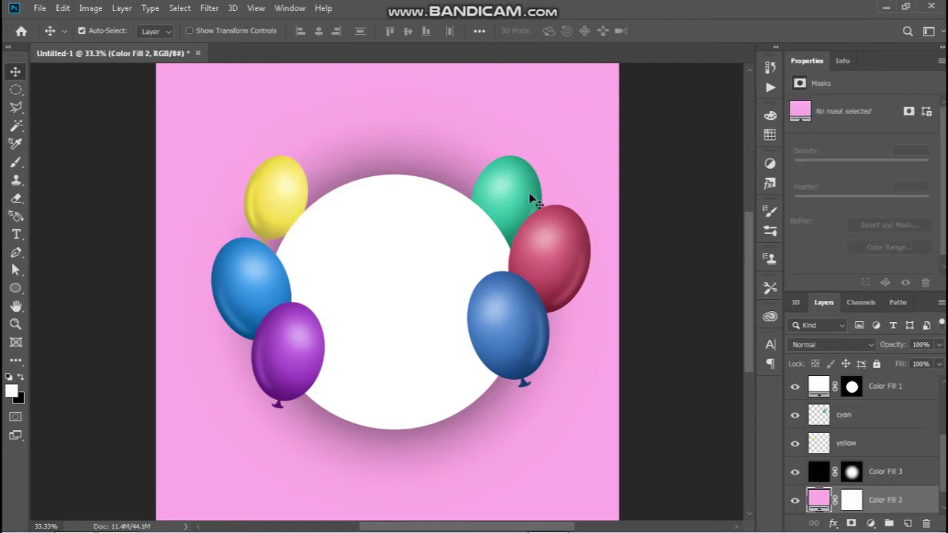
left_click(870, 422)
double_click(917, 422)
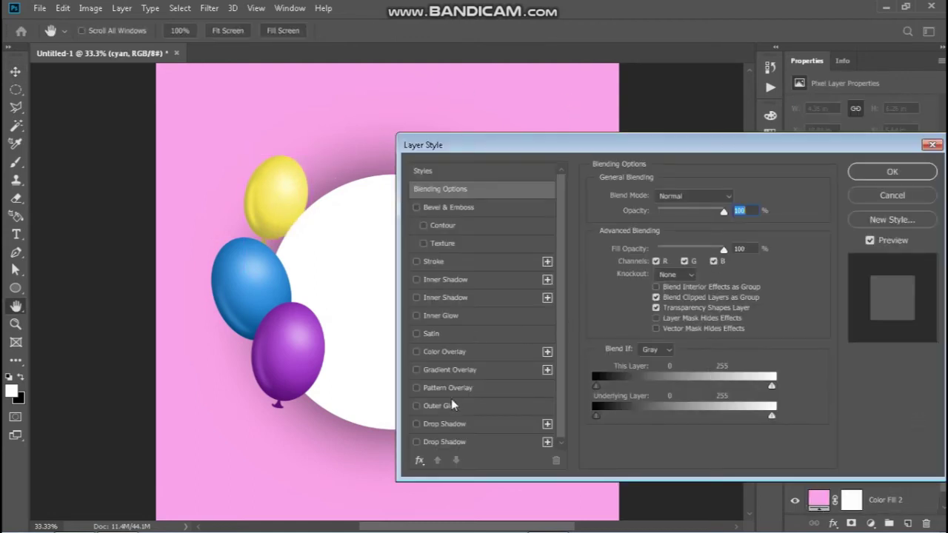
left_click(444, 424)
left_click_drag(736, 145, 643, 264)
mouse_move(568, 377)
left_mouse_down()
mouse_move(572, 402)
mouse_move(584, 405)
left_mouse_up()
left_click_drag(578, 334, 586, 339)
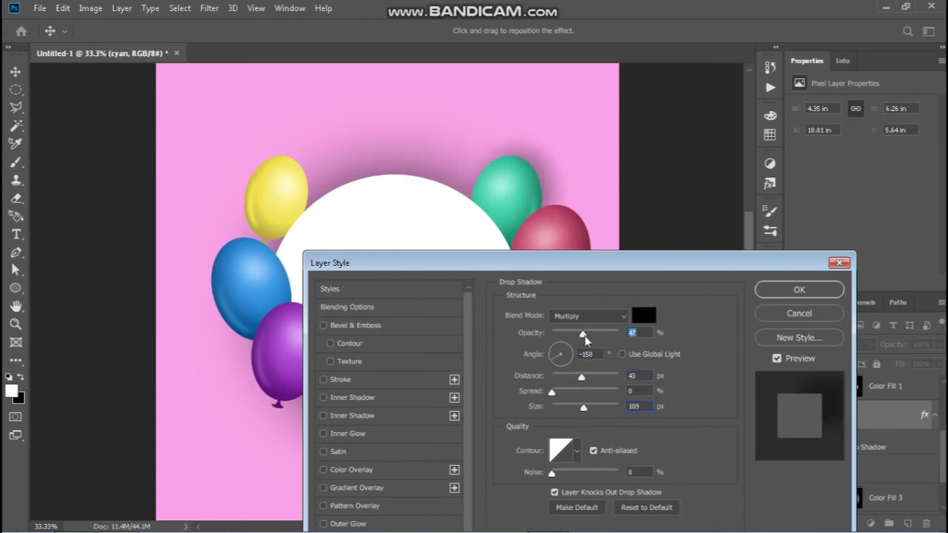
left_click(796, 289)
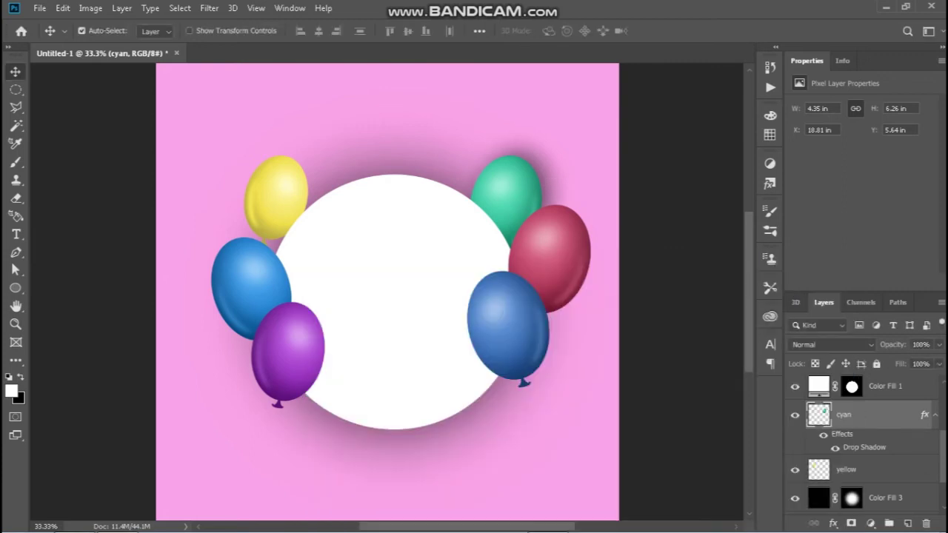
Step: Copy the drop shadow to the purple balloon and enlarge it to 112%
scroll(862, 444, "down", 2)
scroll(870, 487, "up", 5)
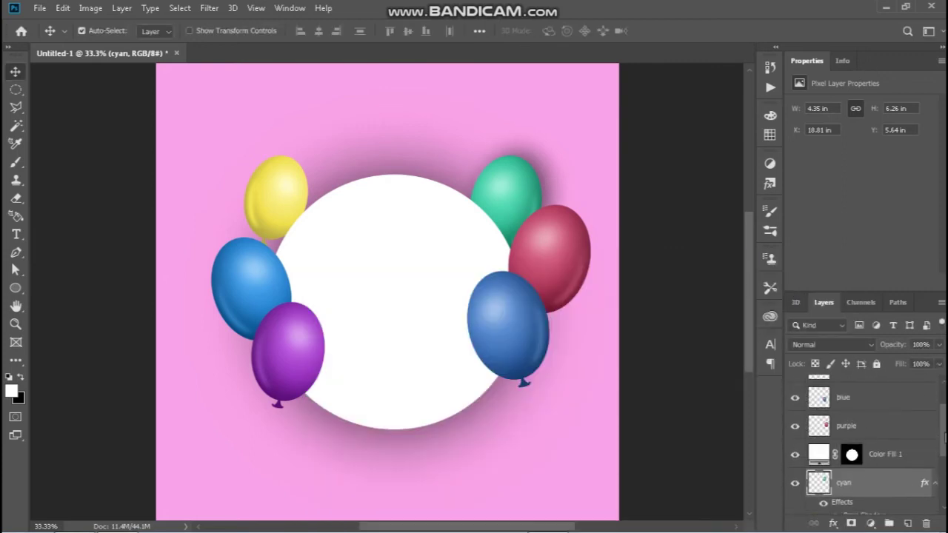
left_click_drag(859, 508, 859, 406)
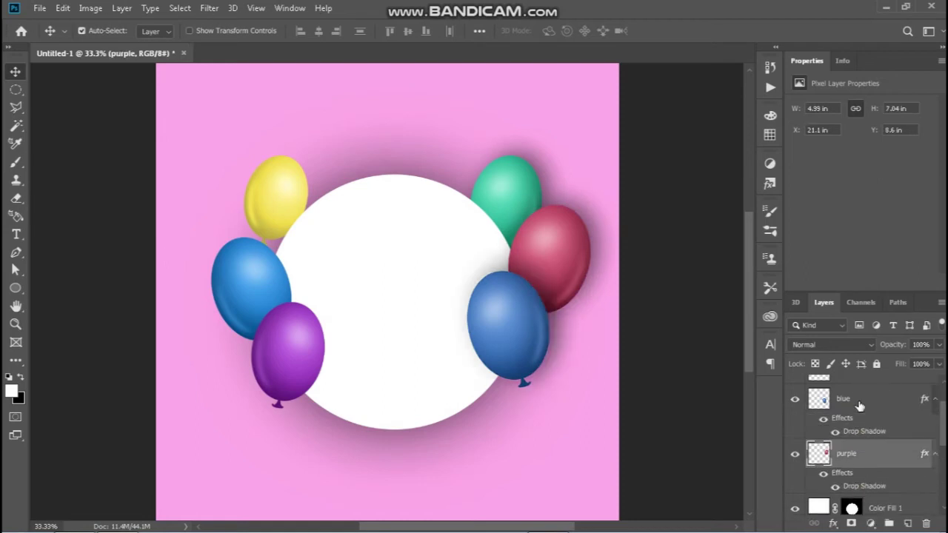
key("ctrl+t")
left_click_drag(328, 300, 341, 291)
left_click(666, 31)
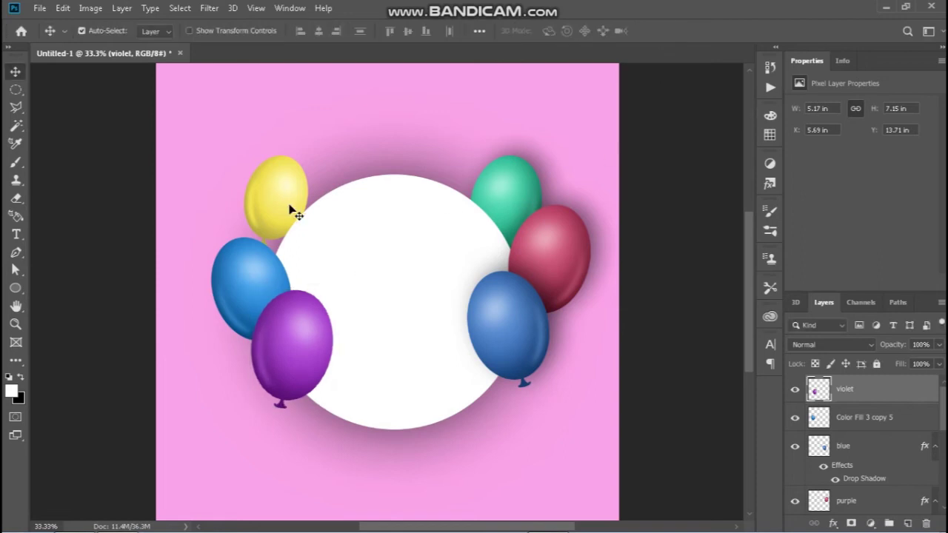
Step: Slightly enlarge the yellow balloon from its top-left corner
left_click(289, 211)
key("ctrl+t")
mouse_move(245, 152)
left_mouse_down()
mouse_move(224, 142)
mouse_move(237, 139)
left_mouse_up()
left_click(666, 32)
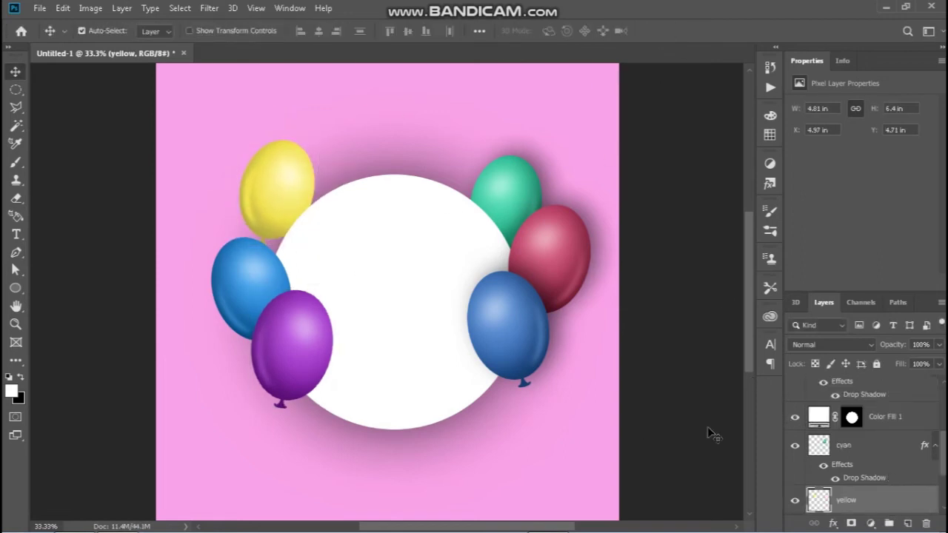
Step: Review the balloons' drop shadow settings and close them unchanged
double_click(927, 507)
key("Escape")
scroll(878, 434, "down", 1)
left_click_drag(878, 429, 887, 468)
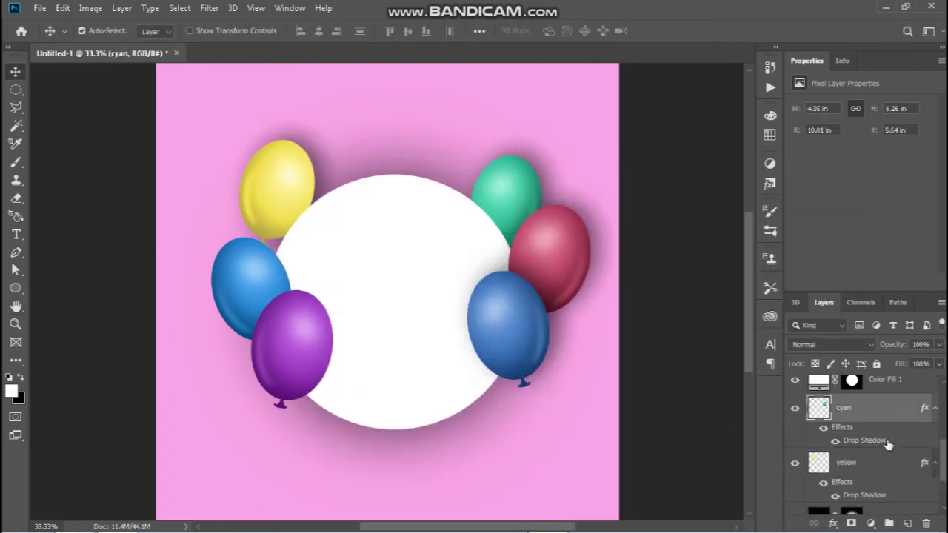
double_click(887, 442)
left_click(797, 219)
Step: Set the yellow balloon's drop shadow to a 40° angle and 28 px distance
double_click(876, 498)
left_click_drag(576, 292, 570, 296)
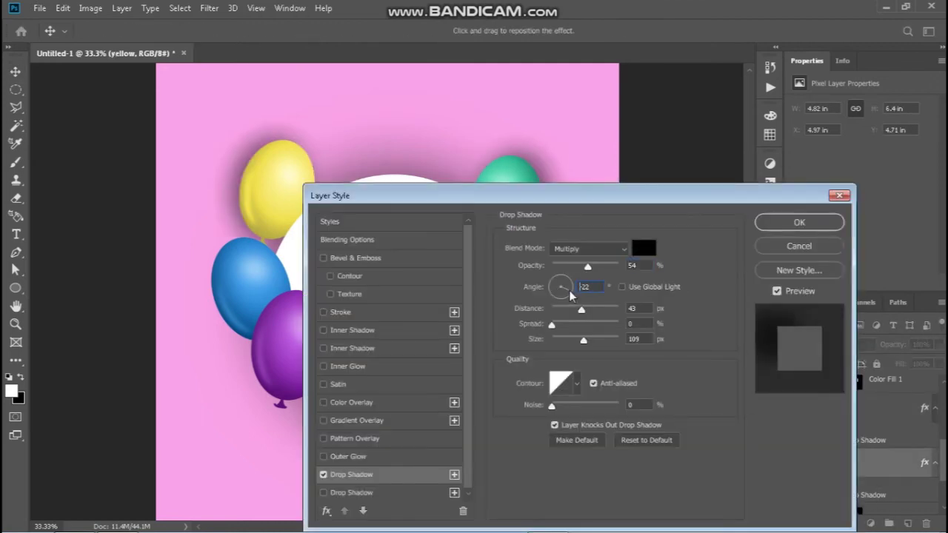
left_click_drag(256, 148, 259, 152)
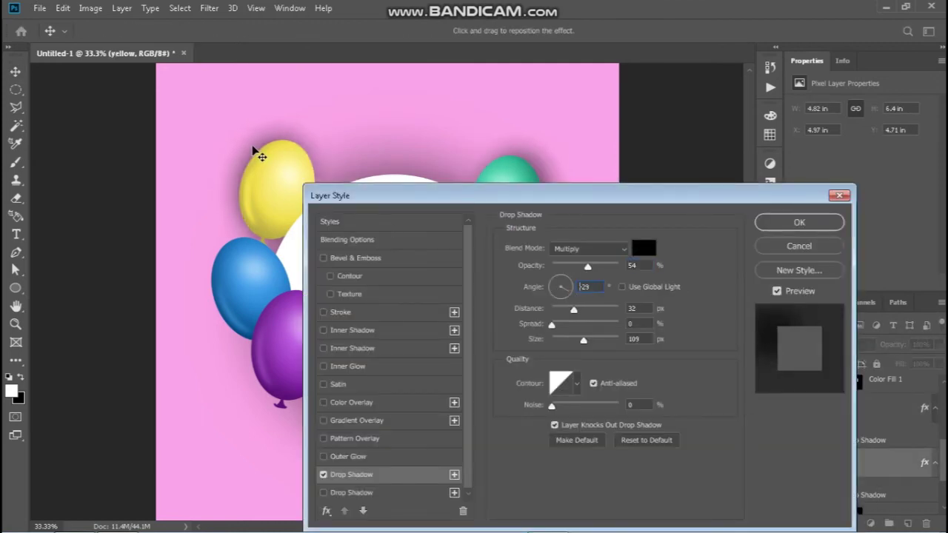
left_click_drag(568, 311, 575, 315)
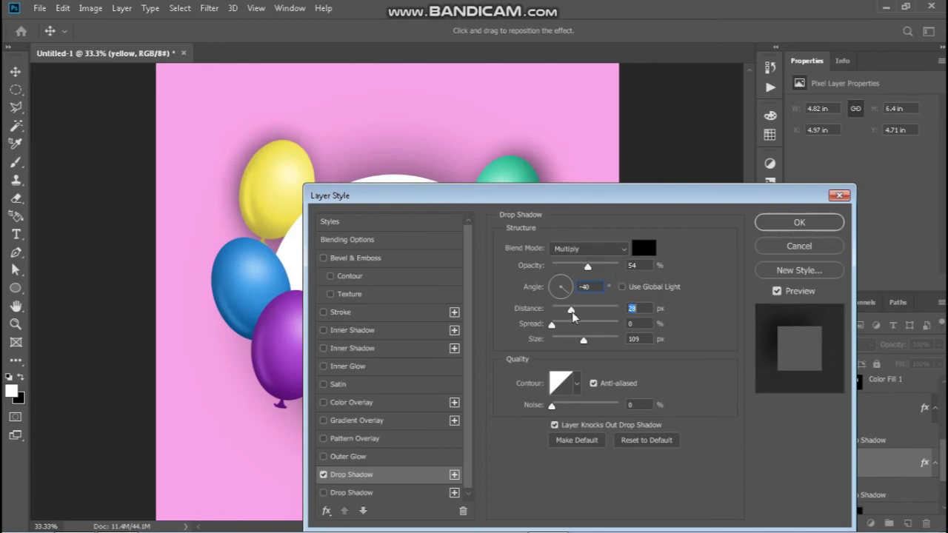
left_click(795, 221)
Step: Nudge the yellow balloon slightly to the right
scroll(866, 444, "down", 3)
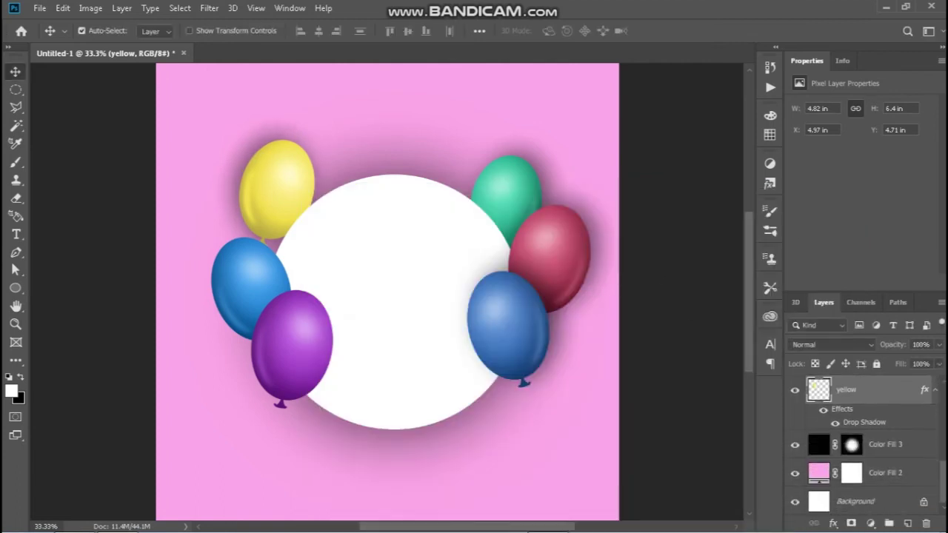
scroll(866, 444, "up", 2)
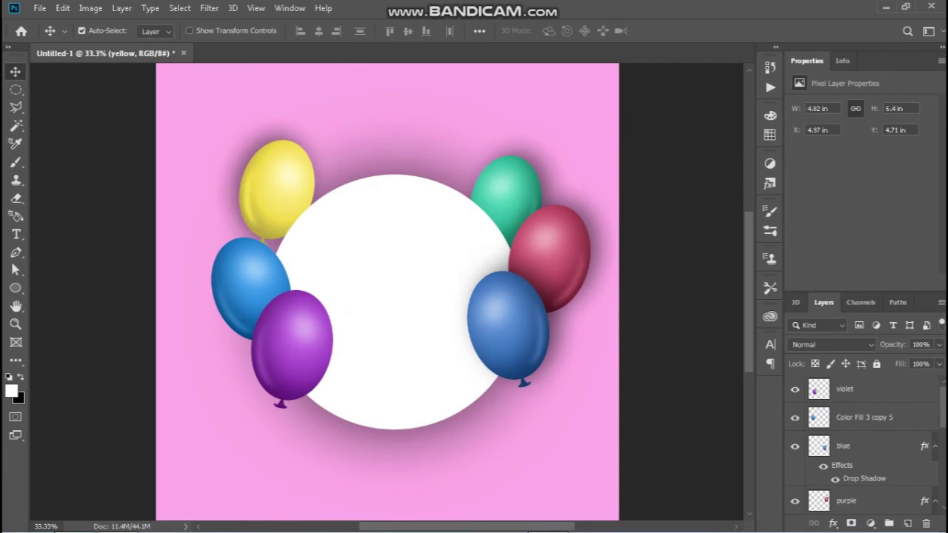
scroll(865, 427, "down", 3)
scroll(864, 427, "down", 2)
scroll(865, 428, "down", 2)
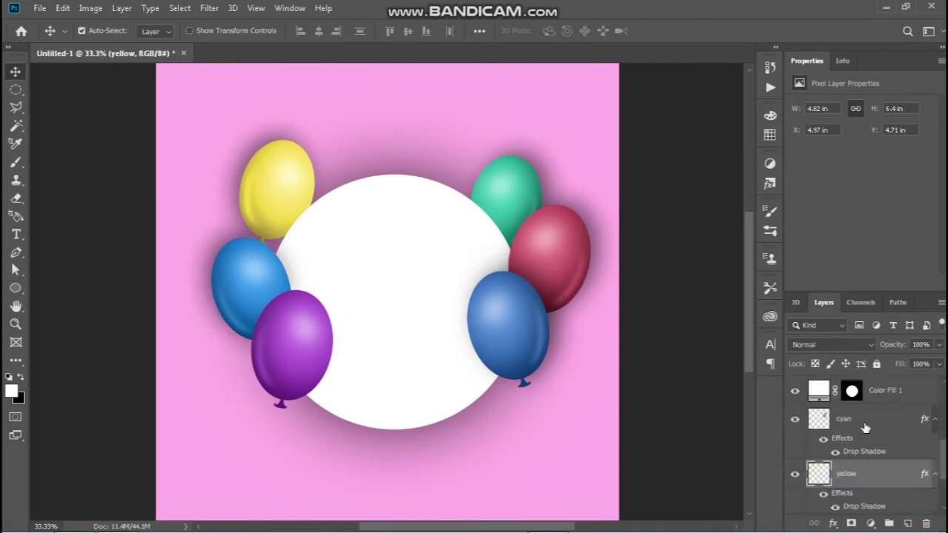
scroll(943, 448, "up", 2)
scroll(859, 414, "down", 2)
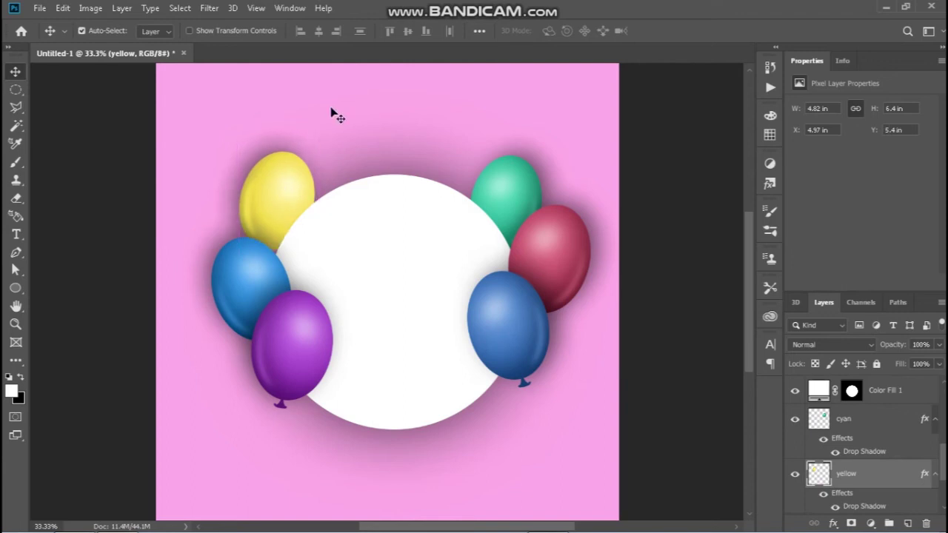
left_click_drag(285, 172, 296, 171)
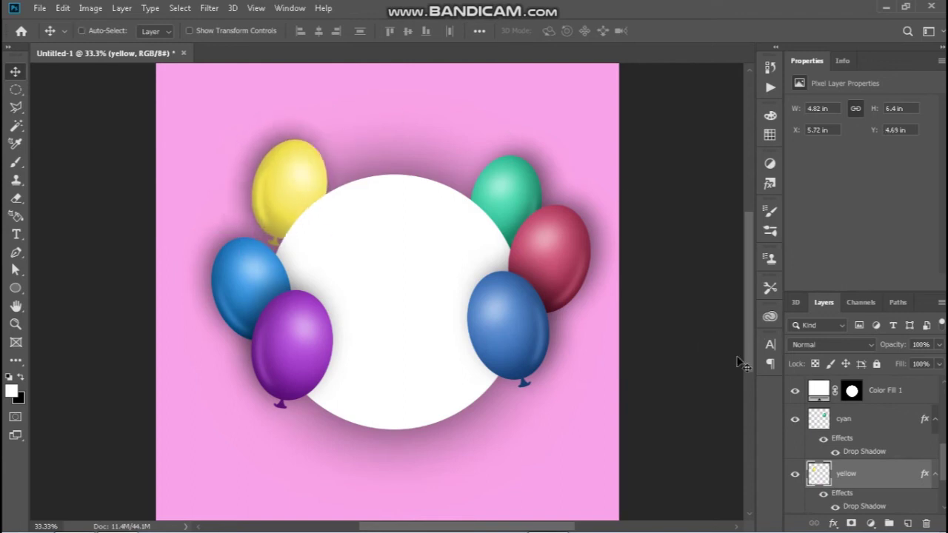
Step: Draw a curved Pen shape string down from the purple balloon's knot
key("p")
scroll(418, 406, "down", 3)
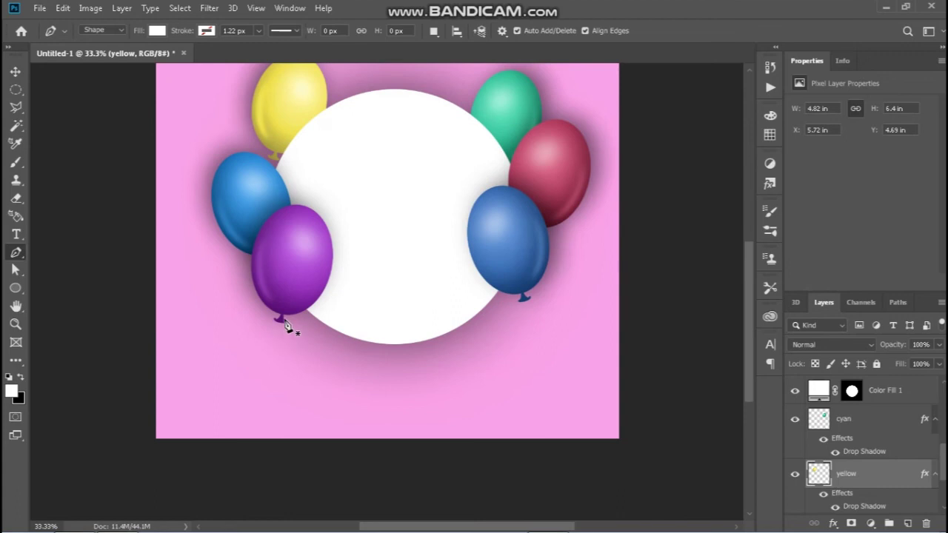
key("alt+bracketleft")
left_click(281, 319)
mouse_move(245, 360)
left_mouse_down()
mouse_move(154, 371)
mouse_move(132, 385)
left_mouse_up()
left_click_drag(289, 384, 251, 461)
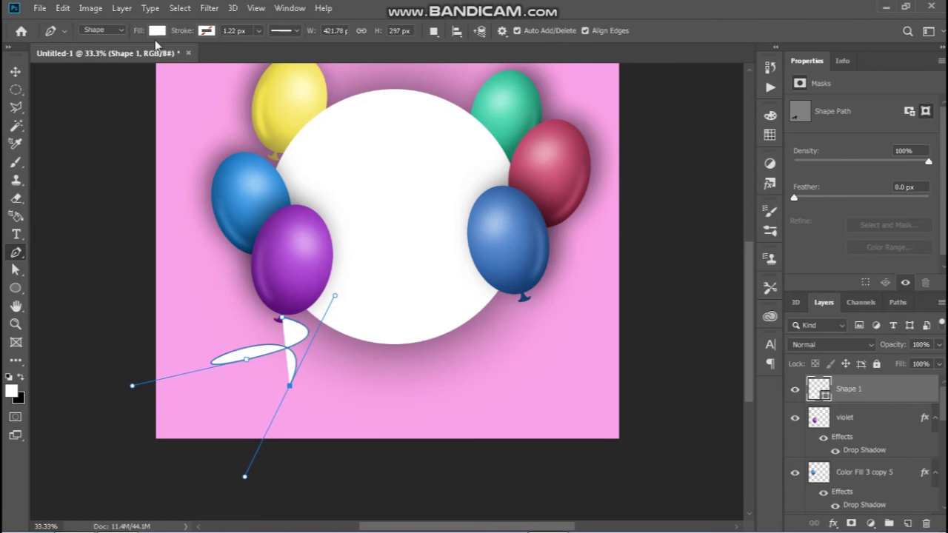
Step: Give the string no fill and a thin, light-coloured stroke
left_click(206, 32)
left_click(173, 103)
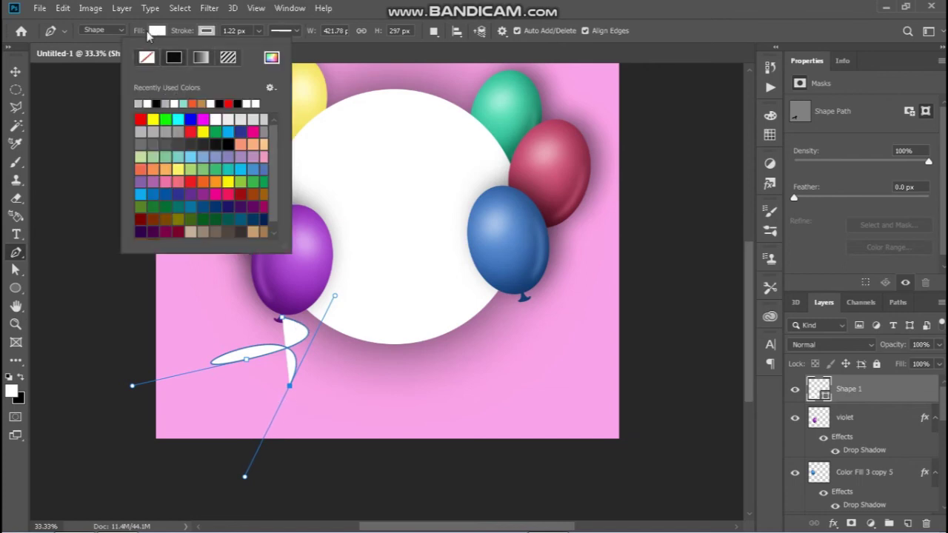
left_click(157, 30)
left_click(97, 58)
left_click(258, 30)
left_click_drag(246, 49, 260, 49)
key("a")
left_click(208, 269)
scroll(209, 269, "up", 1)
scroll(209, 269, "down", 1)
scroll(209, 271, "down", 1)
scroll(208, 270, "up", 2)
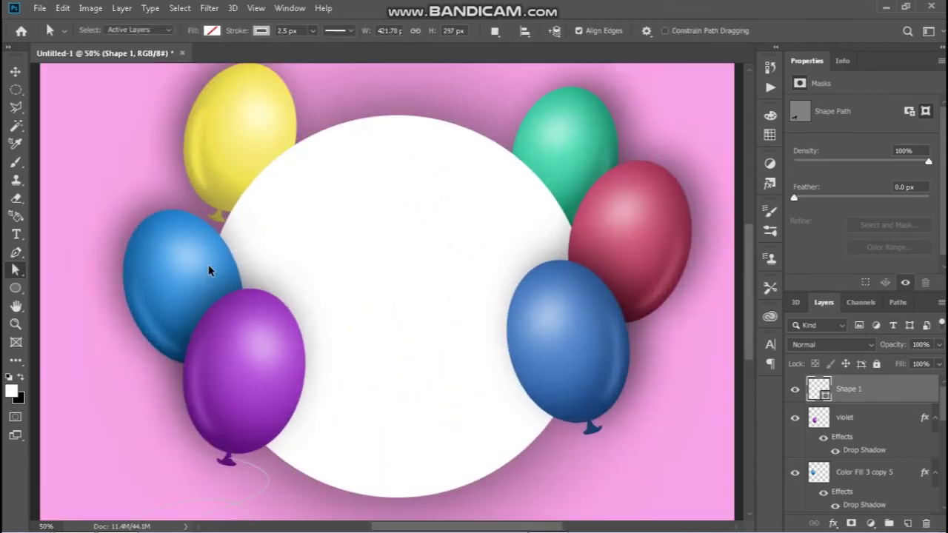
Step: Draw a curved string from the blue balloon's tie
key("p")
left_click(591, 432)
scroll(590, 432, "up", 1)
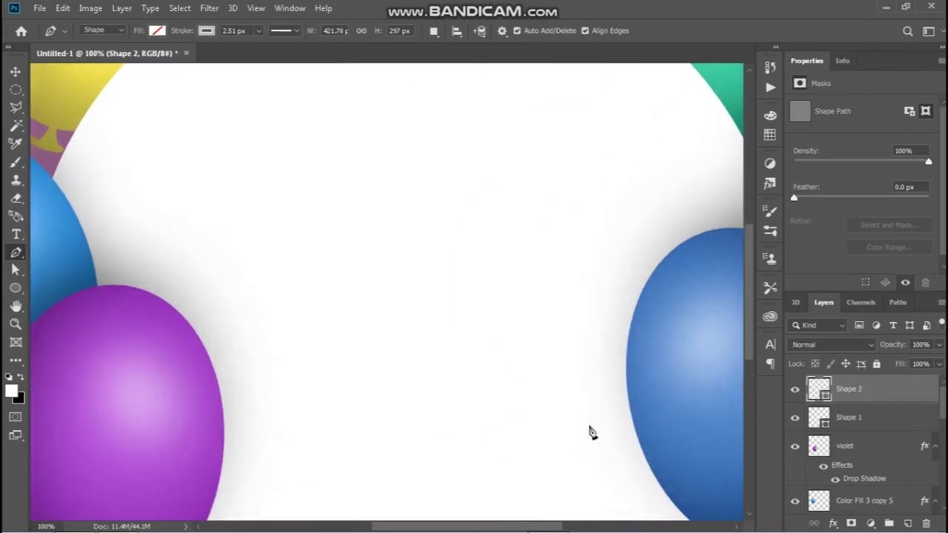
key("ctrl+z")
left_click(582, 432)
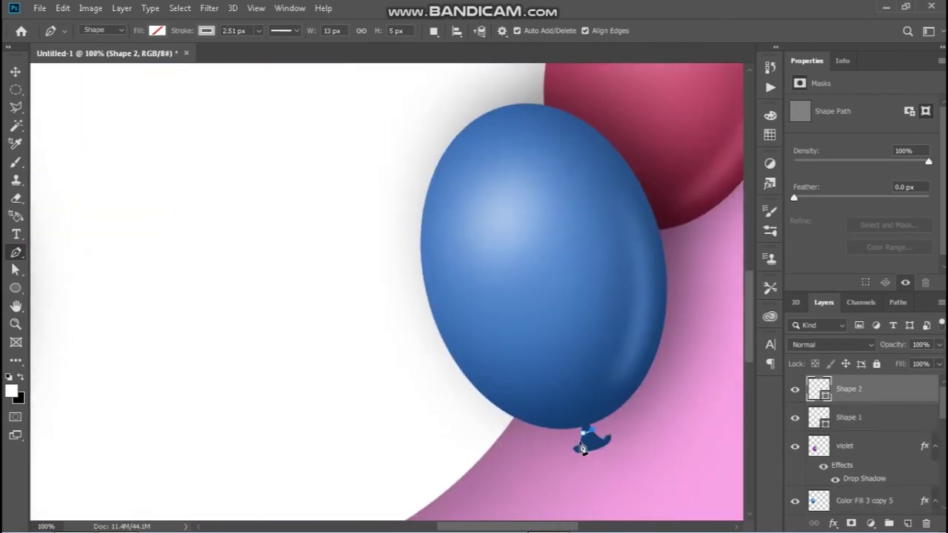
scroll(665, 445, "down", 1)
left_click_drag(461, 445, 291, 427)
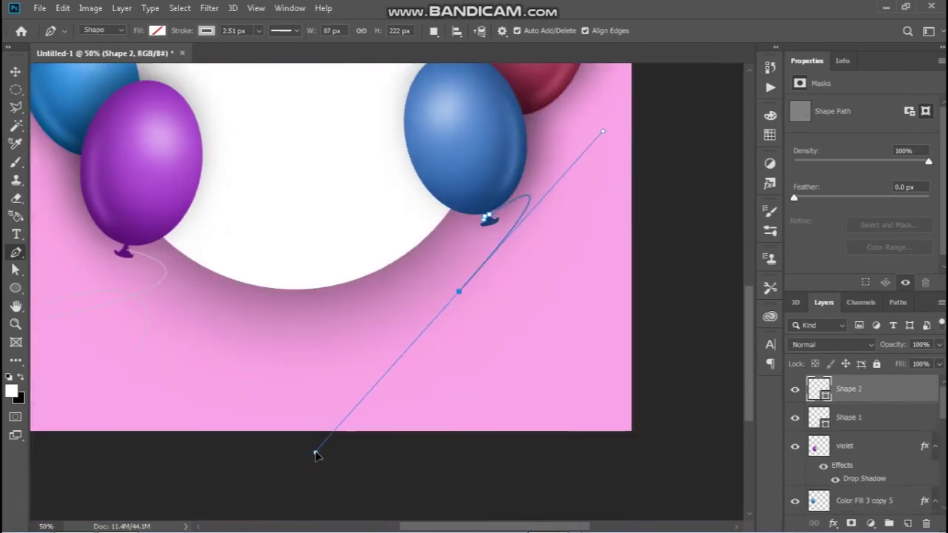
left_click(559, 350)
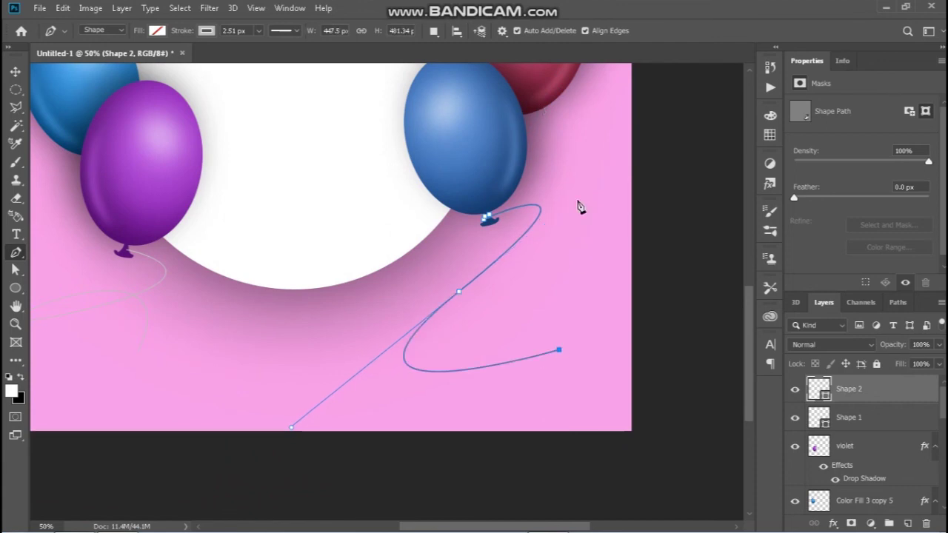
key("a")
left_click(598, 291)
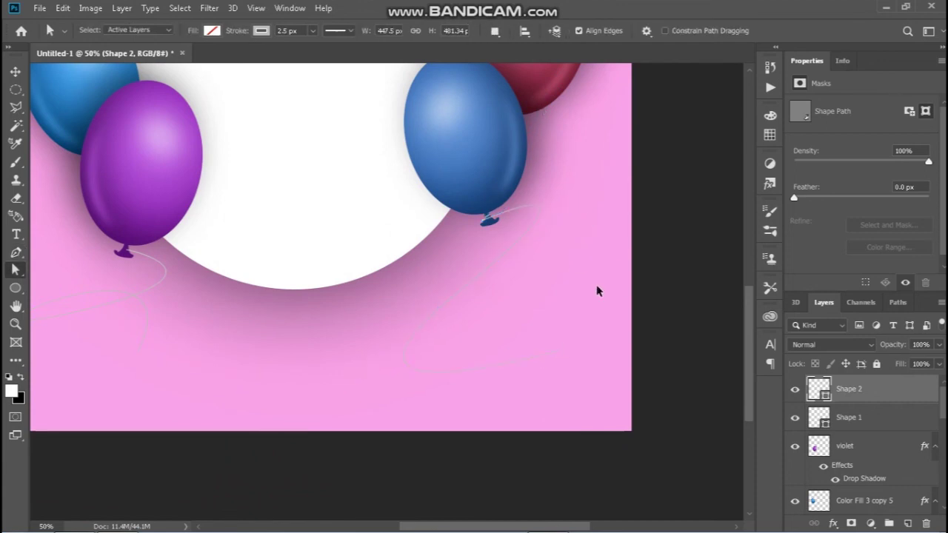
scroll(598, 291, "down", 2)
Step: Draw another string curving down and left under the purple balloon
key("p")
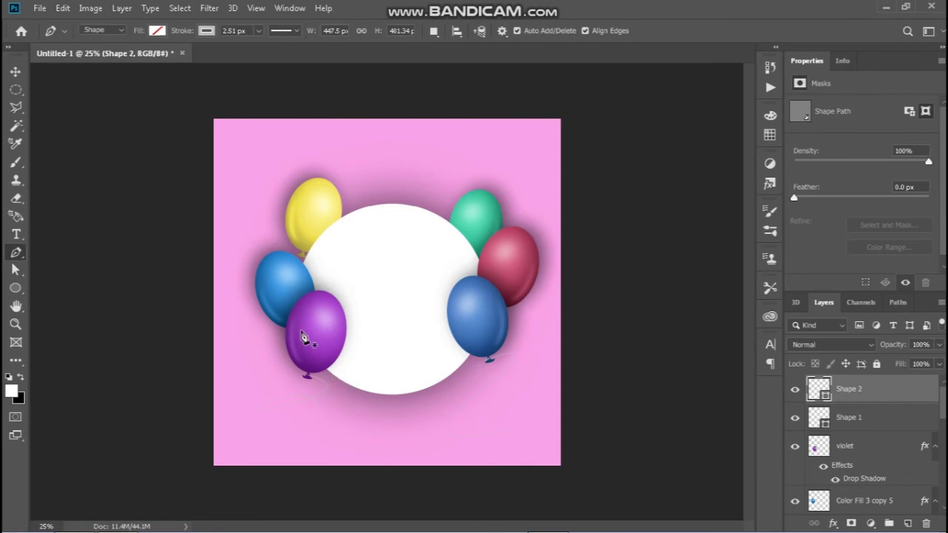
left_click(300, 330)
left_click(277, 368)
left_click_drag(283, 387, 266, 392)
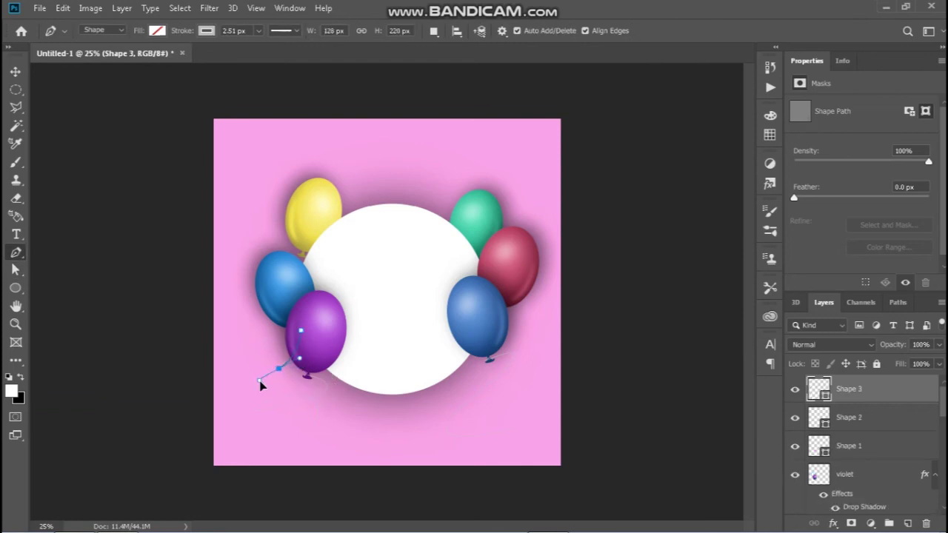
left_click(230, 404)
key("Escape")
Step: Draw strings for the left blue balloon and trailing down from the right blue balloon
left_click(304, 254)
mouse_move(249, 320)
left_mouse_down()
mouse_move(225, 326)
mouse_move(251, 351)
left_mouse_up()
key("Escape")
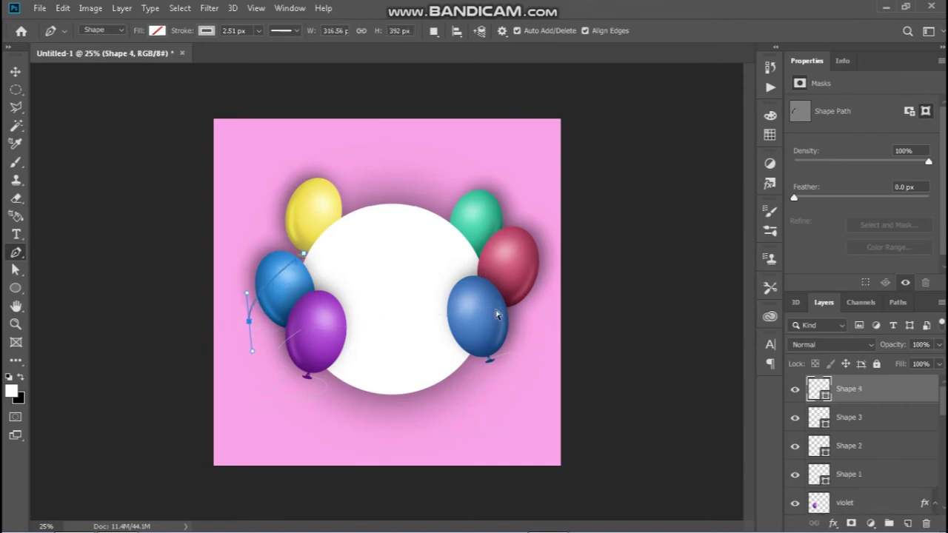
left_click(494, 303)
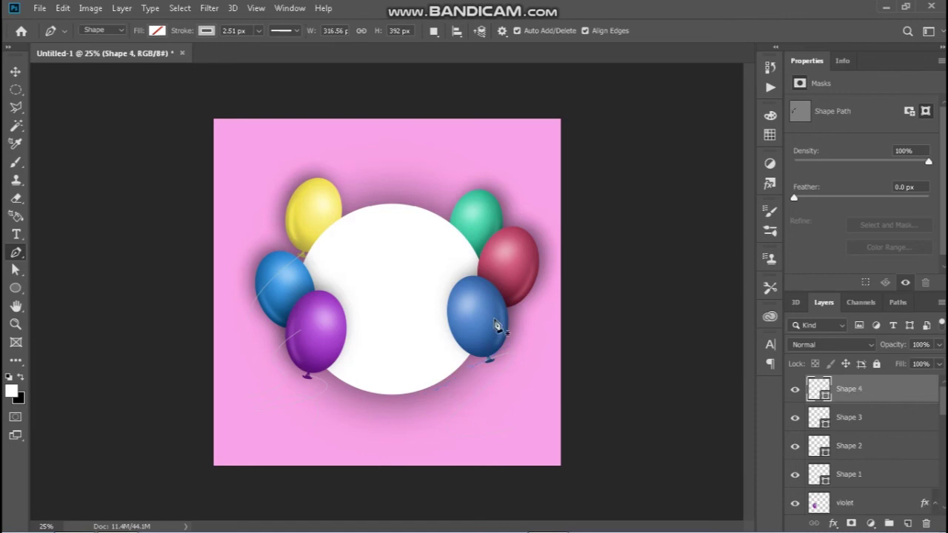
mouse_move(462, 378)
left_mouse_down()
mouse_move(366, 436)
mouse_move(446, 415)
left_mouse_up()
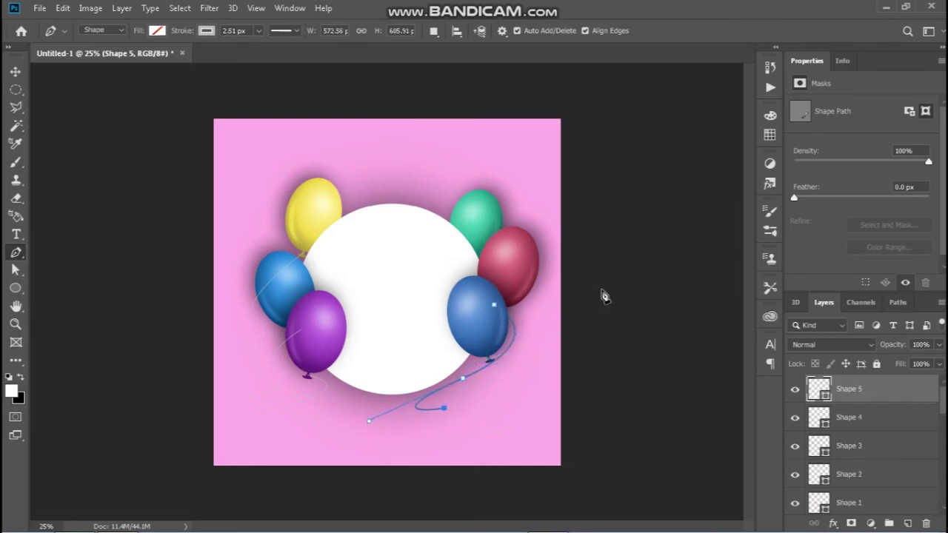
Step: Give the Shape 1 string a subtle drop shadow with reduced distance and size
key("v")
scroll(881, 429, "down", 2)
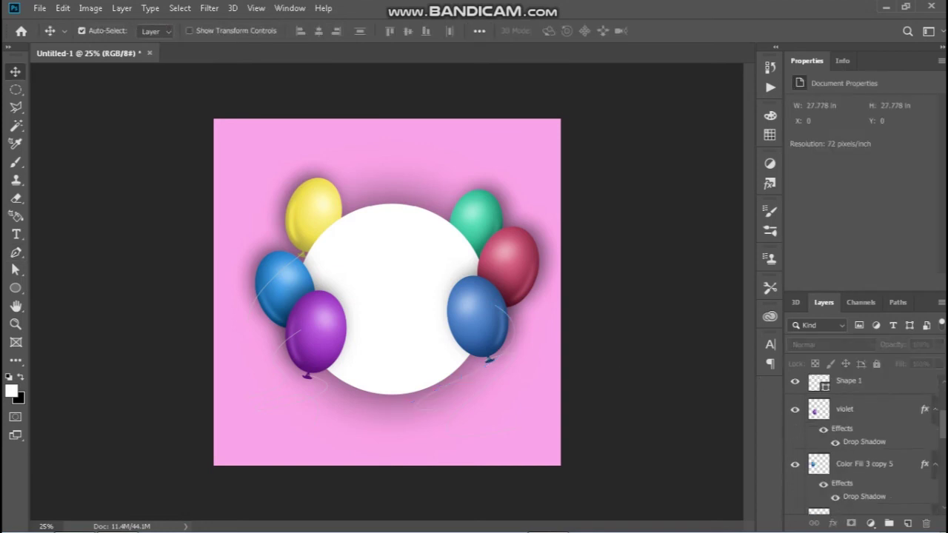
left_click(881, 432)
double_click(924, 434)
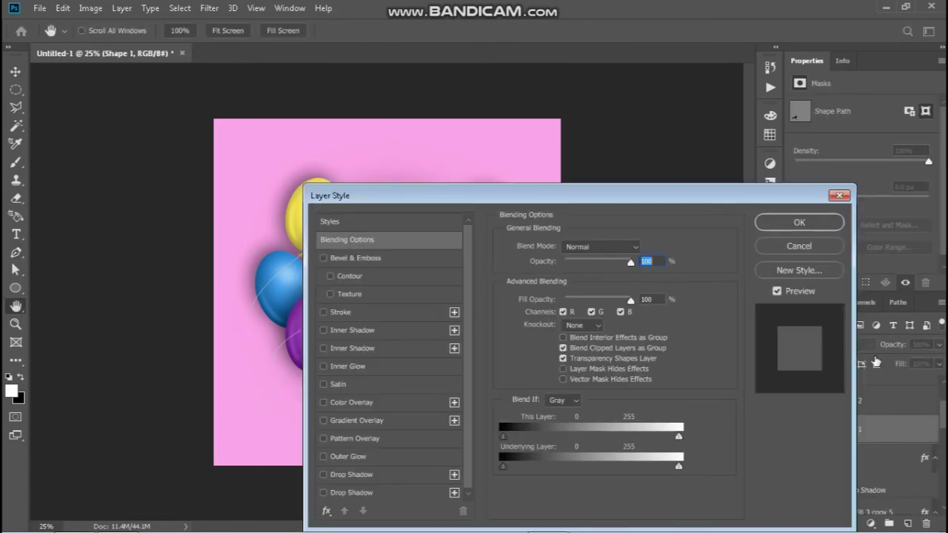
left_click_drag(715, 198, 819, 177)
left_click(420, 452)
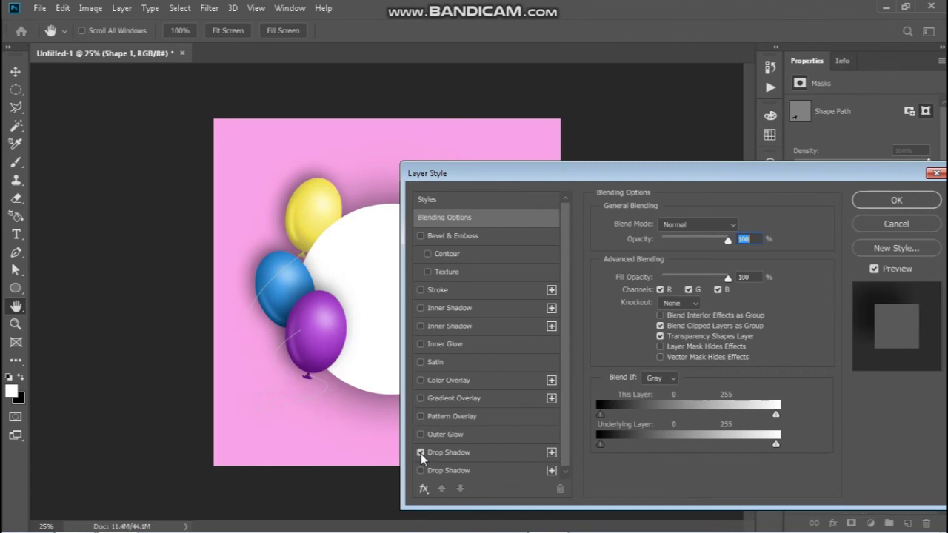
left_click(448, 453)
left_click_drag(575, 177, 565, 169)
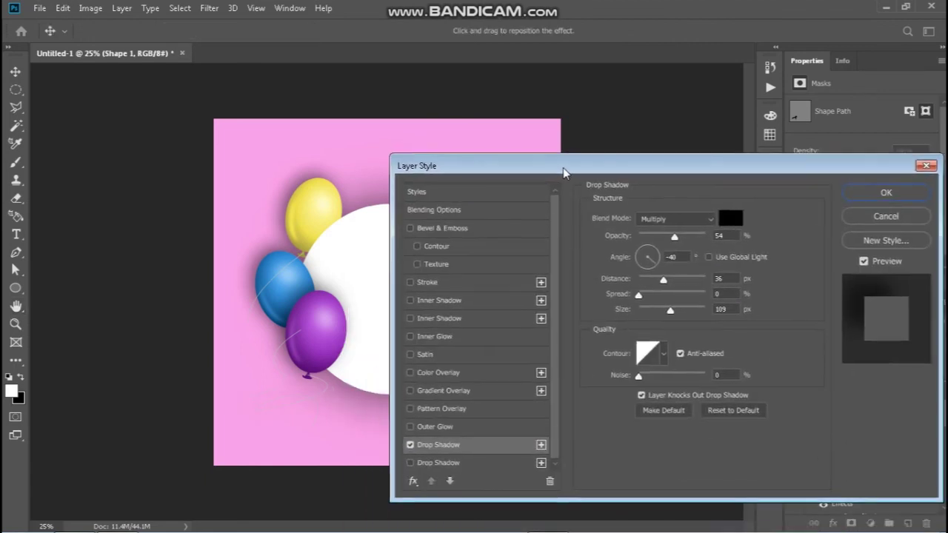
left_click_drag(663, 279, 644, 279)
mouse_move(670, 310)
left_mouse_down()
mouse_move(643, 310)
mouse_move(641, 280)
mouse_move(649, 311)
left_mouse_up()
left_click(660, 261)
left_click(885, 192)
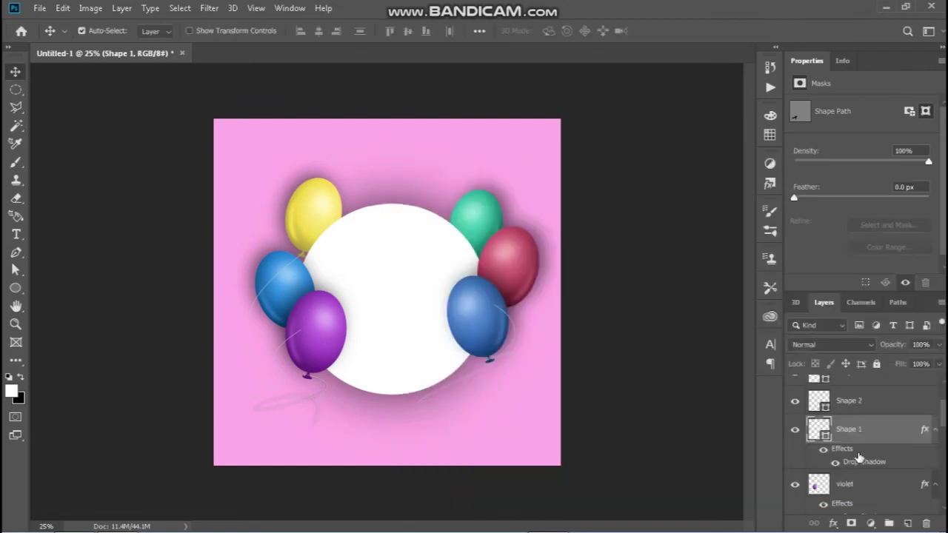
Step: Copy the string's drop shadow effect onto Shape 2 and Shape 3
left_click_drag(857, 403, 856, 409)
scroll(856, 487, "up", 3)
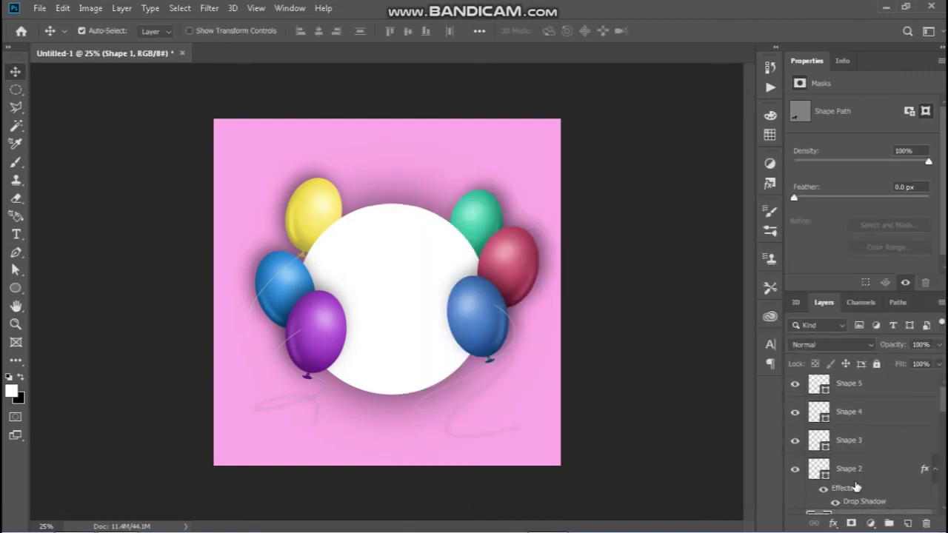
left_click_drag(851, 490, 848, 439)
left_click_drag(851, 489, 857, 393)
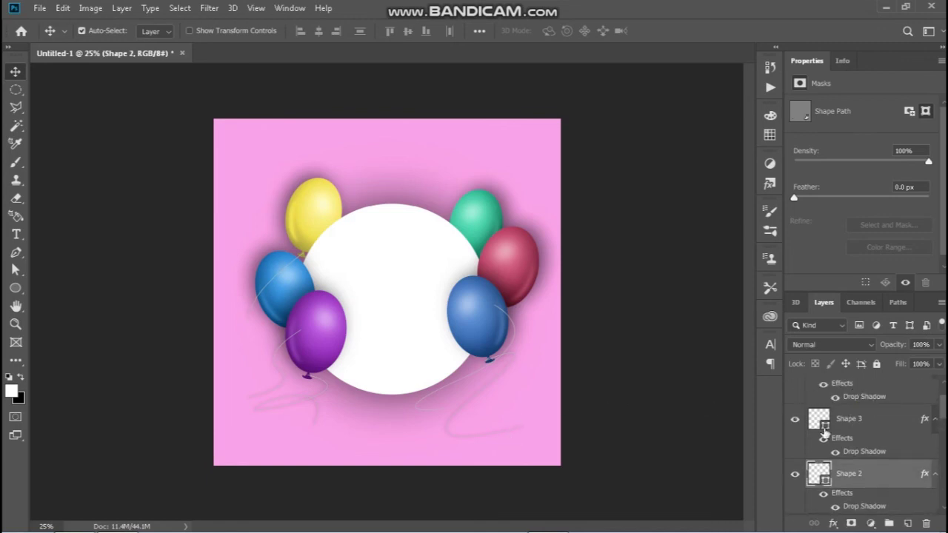
double_click(863, 451)
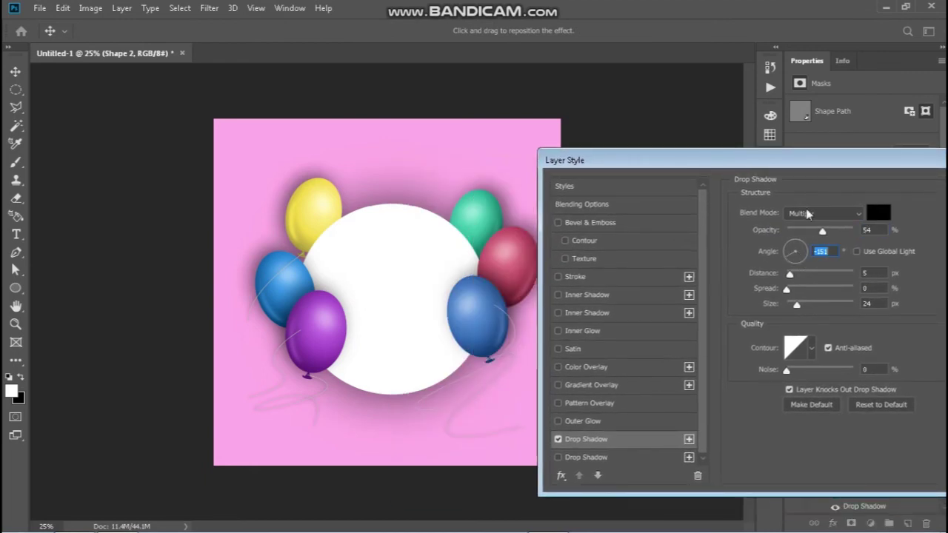
key("Return")
scroll(862, 459, "down", 2)
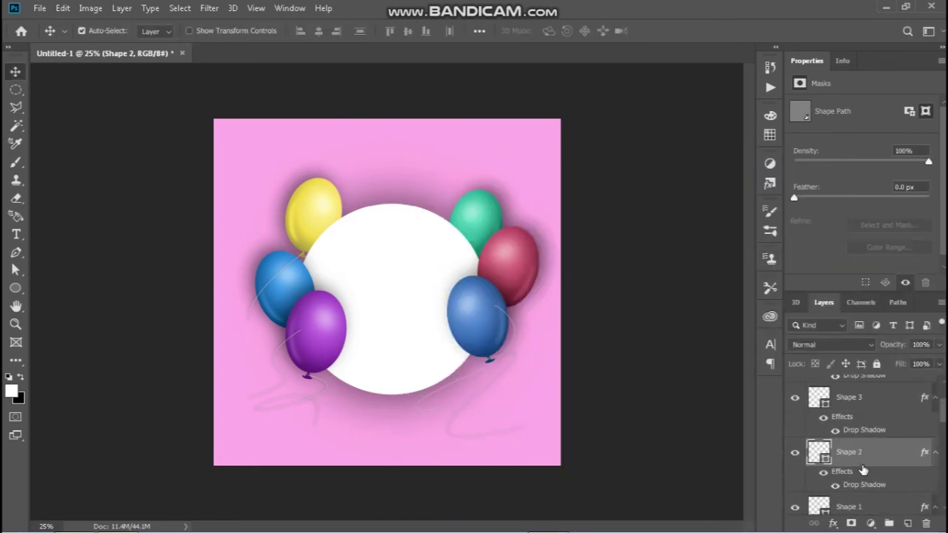
scroll(858, 445, "up", 1)
left_click(851, 389)
scroll(858, 415, "down", 2)
Step: Type 'happy' as a text layer near the top of the white circle
key("t")
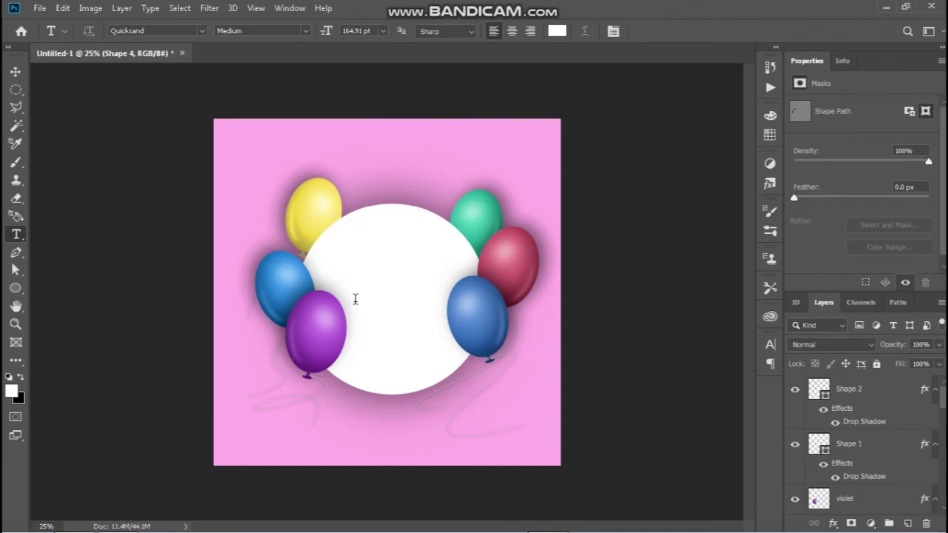
left_click(355, 299)
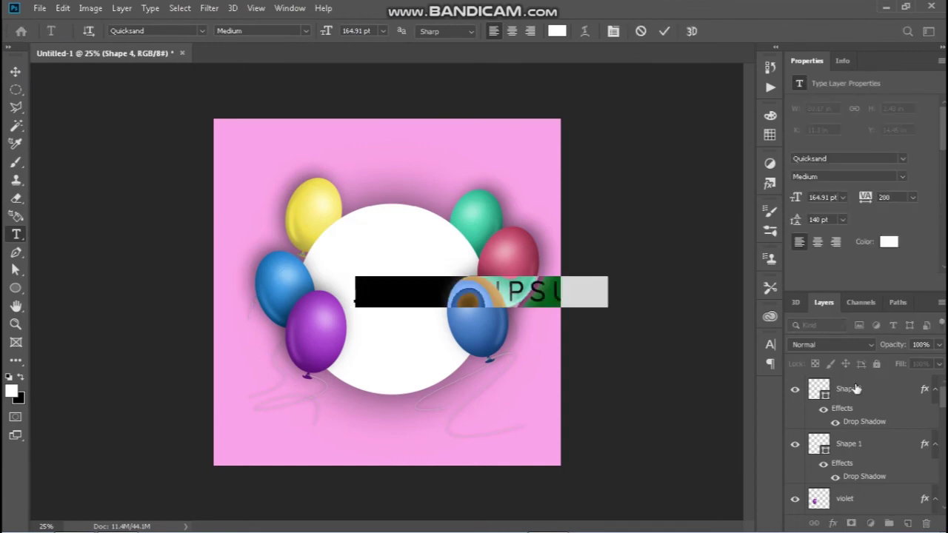
left_click(640, 31)
left_click(902, 394)
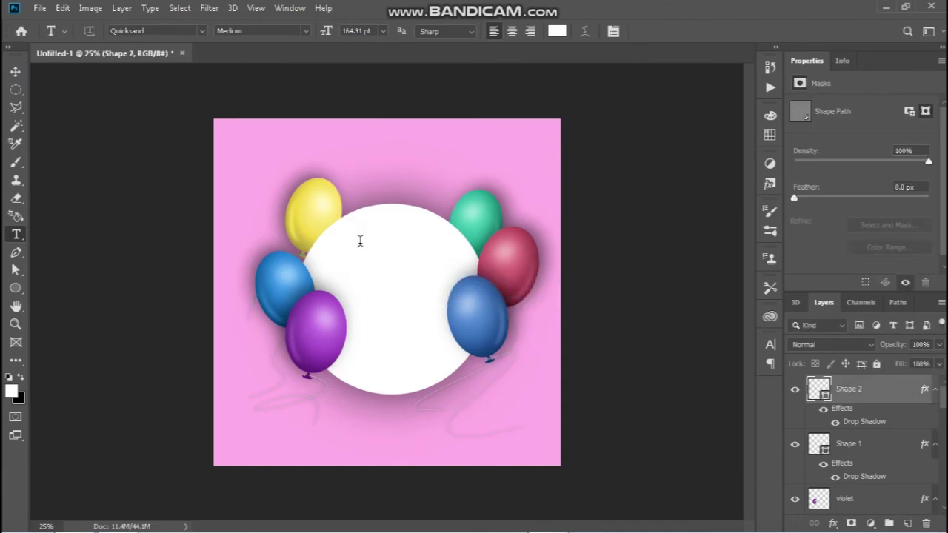
left_click(359, 241)
type("happy")
key("ctrl+Return")
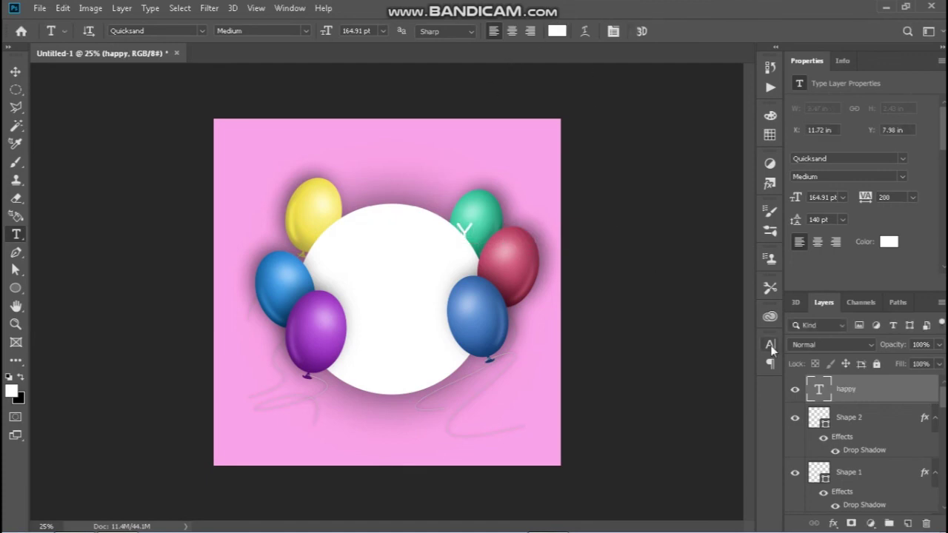
Step: Make the HAPPY text dark navy at 60 pt
left_click(770, 345)
left_click(719, 432)
left_click(287, 320)
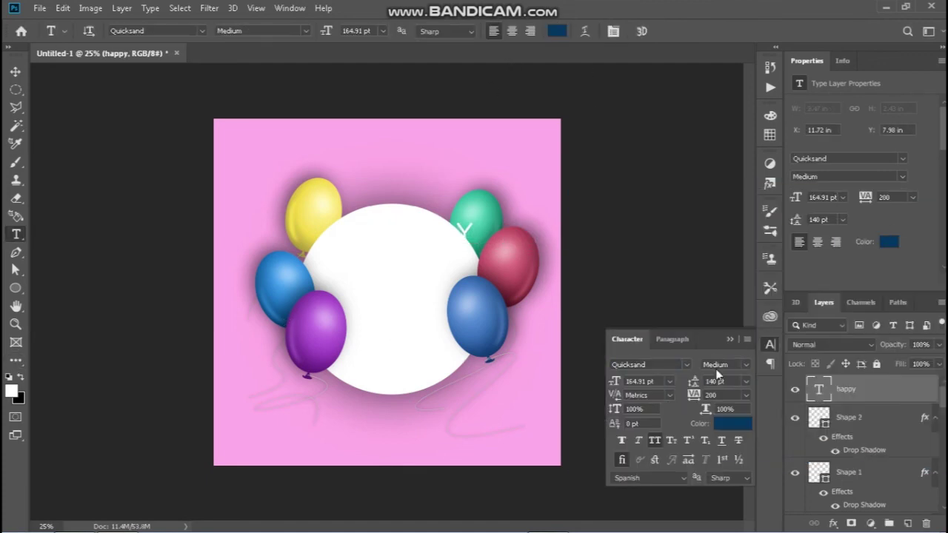
left_click(896, 222)
left_click(671, 382)
left_click(646, 360)
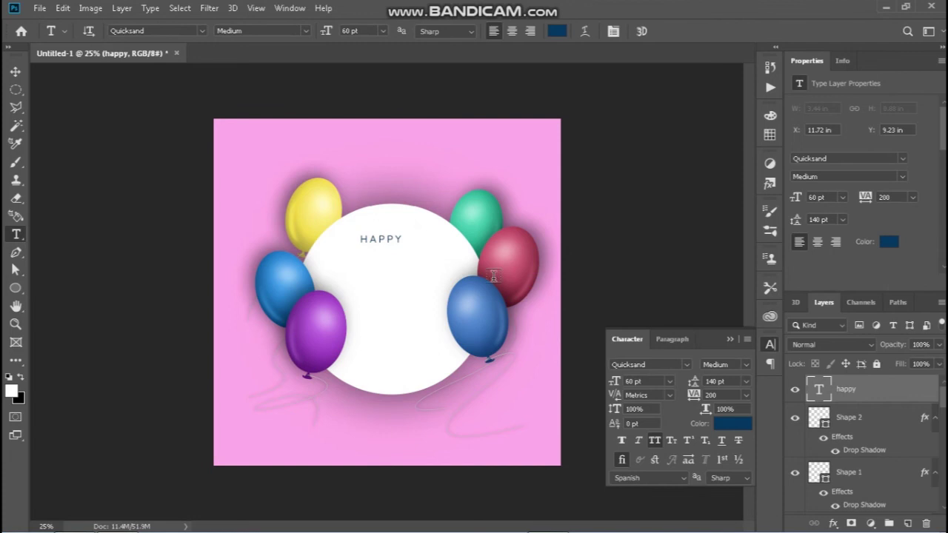
Step: Duplicate HAPPY lower in the circle and nudge both lines down slightly
key("v")
left_click_drag(391, 250, 397, 341)
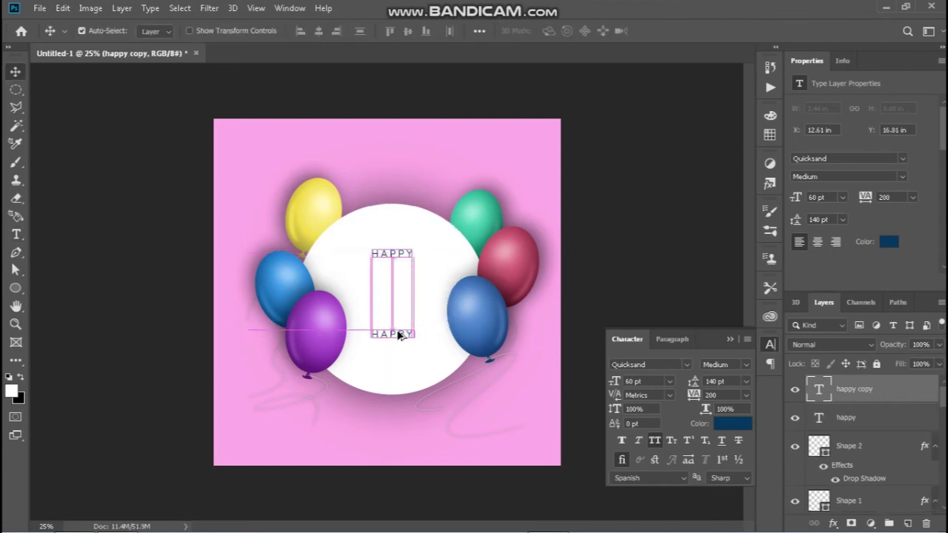
key("shift+Down")
key("shift+Down")
key("shift+Down")
key("shift+Down")
key("shift+Down")
key("shift+Down")
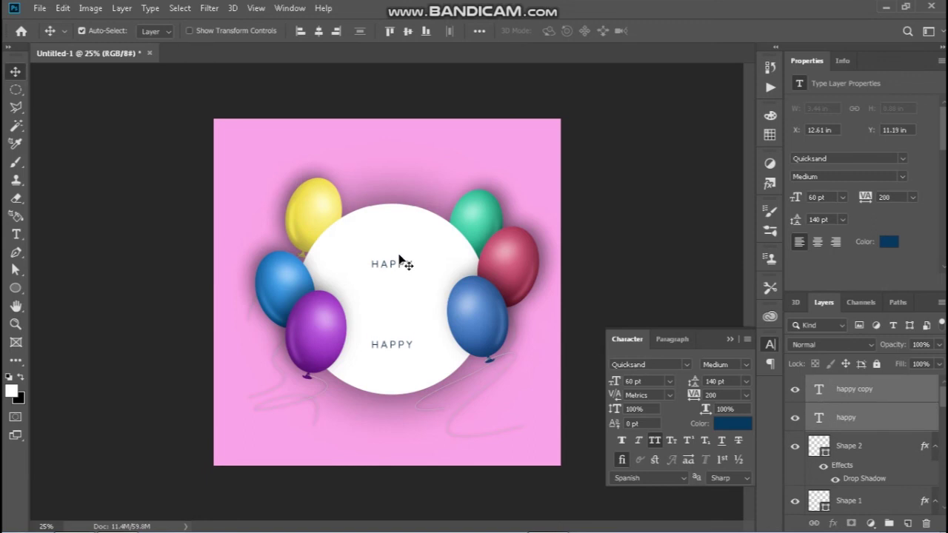
Step: Change the lower HAPPY copy to 'to you' at 54 pt
key("t")
left_click(379, 347)
key("Escape")
double_click(379, 344)
type("to you")
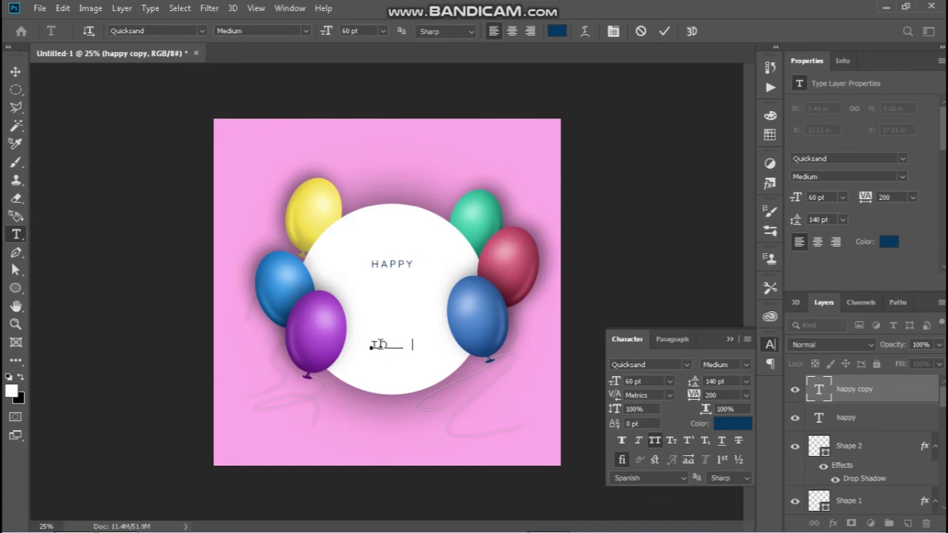
key("ctrl+Return")
double_click(633, 381)
type("54")
key("Return")
Step: Add a 'birthday' text layer between the lines in Silver South Script
left_click(381, 309)
type("birthday")
key("ctrl+a")
left_click(667, 364)
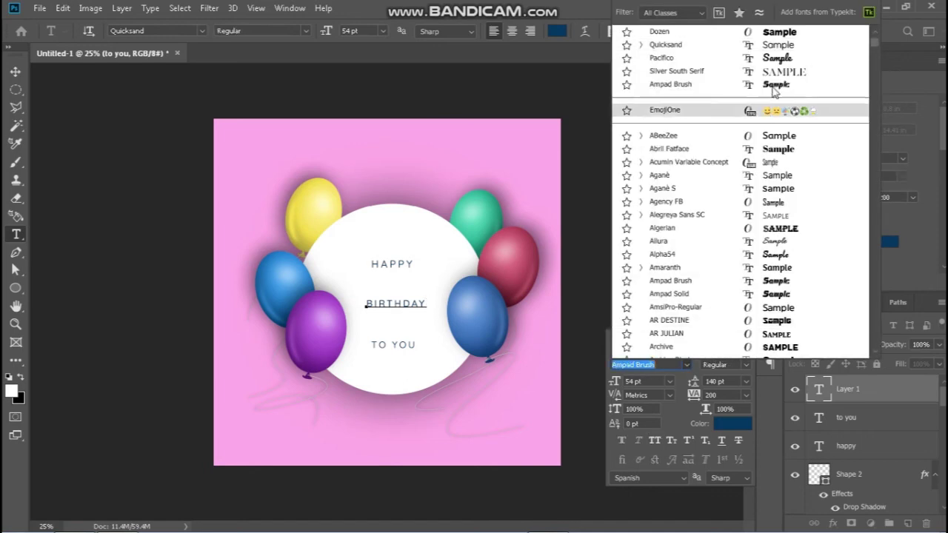
type("silver")
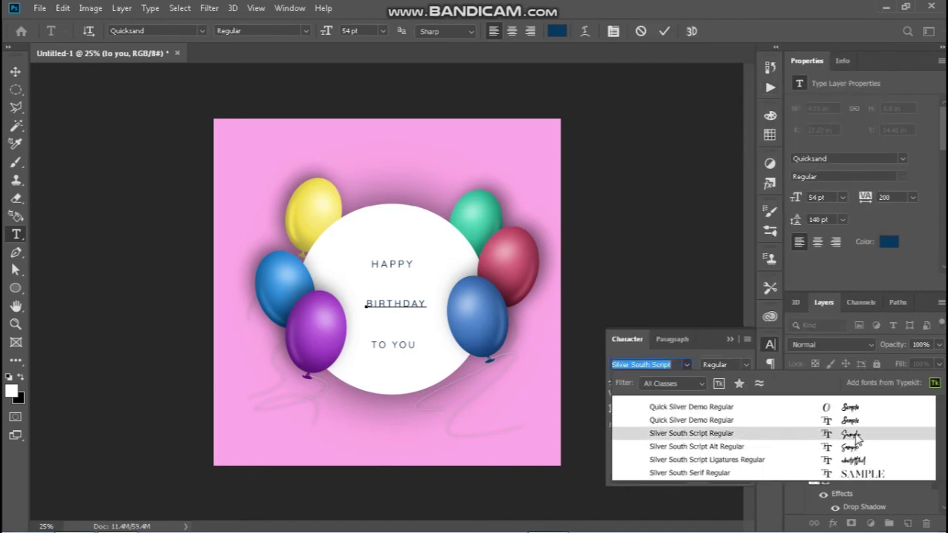
left_click(855, 433)
key("ctrl+Return")
Step: Turn off All Caps on Birthday and enlarge it to 240 pt
left_click(685, 364)
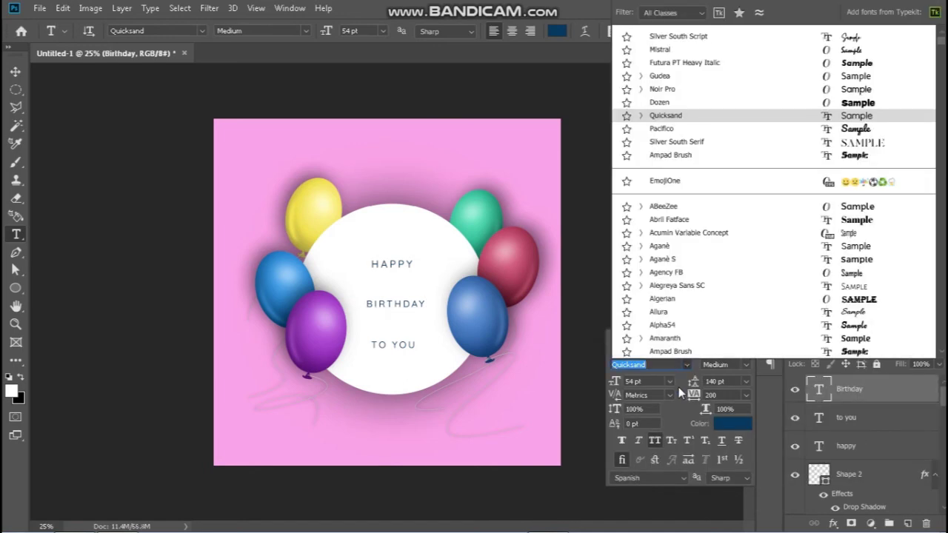
left_click(666, 34)
left_click(655, 440)
left_click_drag(644, 381, 577, 381)
left_click(732, 424)
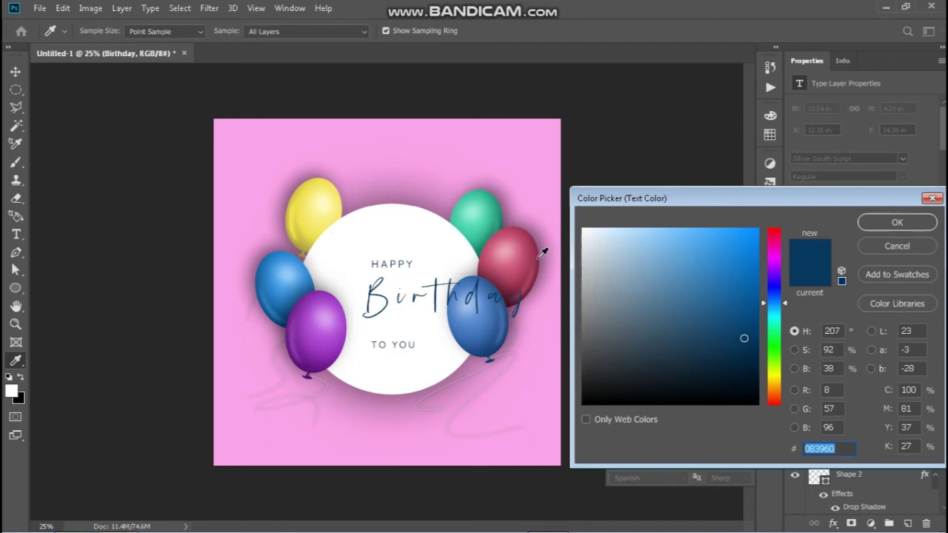
Step: Colour Birthday with the red sampled from the balloon and set tracking to 0
left_click(542, 253)
left_click(896, 222)
left_click(746, 394)
left_click(715, 305)
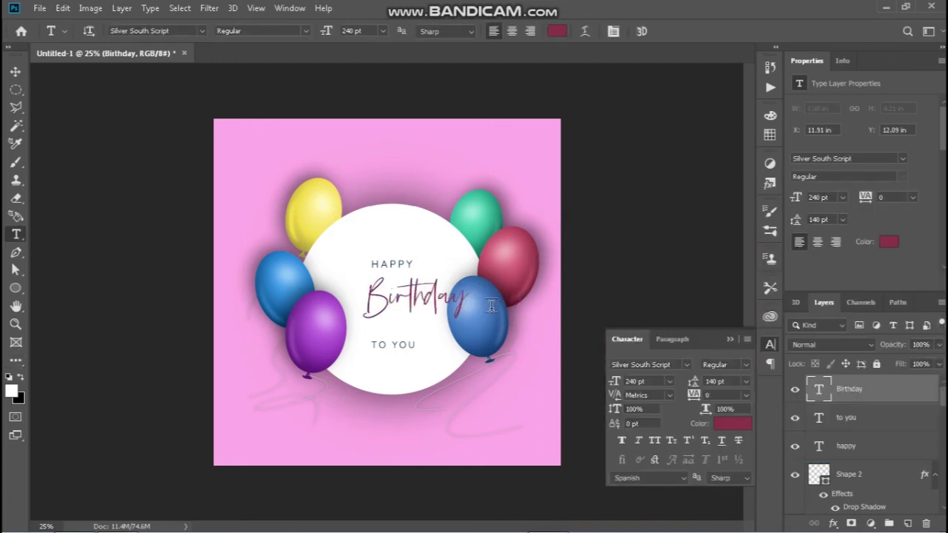
Step: Move Birthday toward the circle's centre and scale it down to 84%
key("v")
left_click_drag(423, 302, 404, 307)
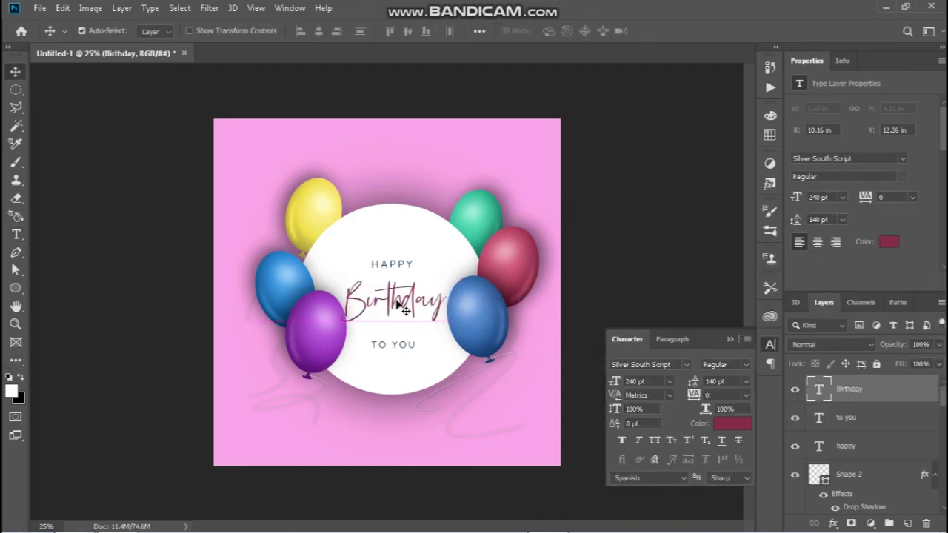
key("ctrl+t")
mouse_move(393, 273)
left_mouse_down()
mouse_move(393, 281)
mouse_move(412, 270)
left_mouse_up()
left_click(667, 30)
Step: Move TO YOU up closer to Birthday and zoom in on the card
left_click(396, 349)
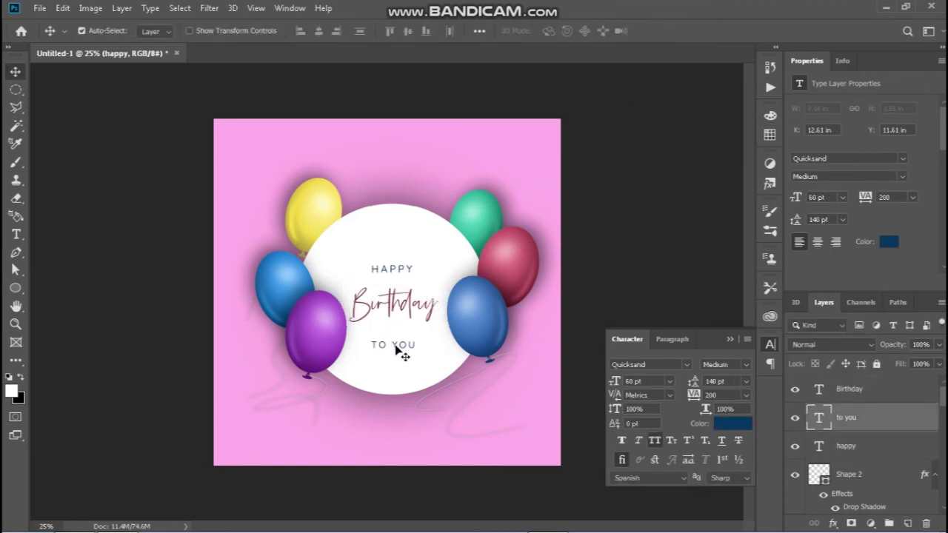
left_click_drag(395, 346, 395, 340)
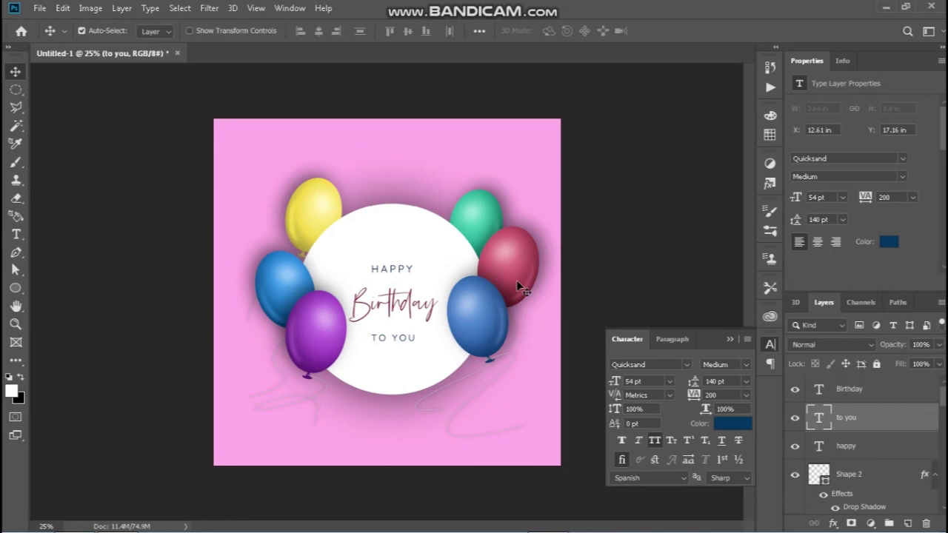
left_click(770, 344)
key("ctrl+plus")
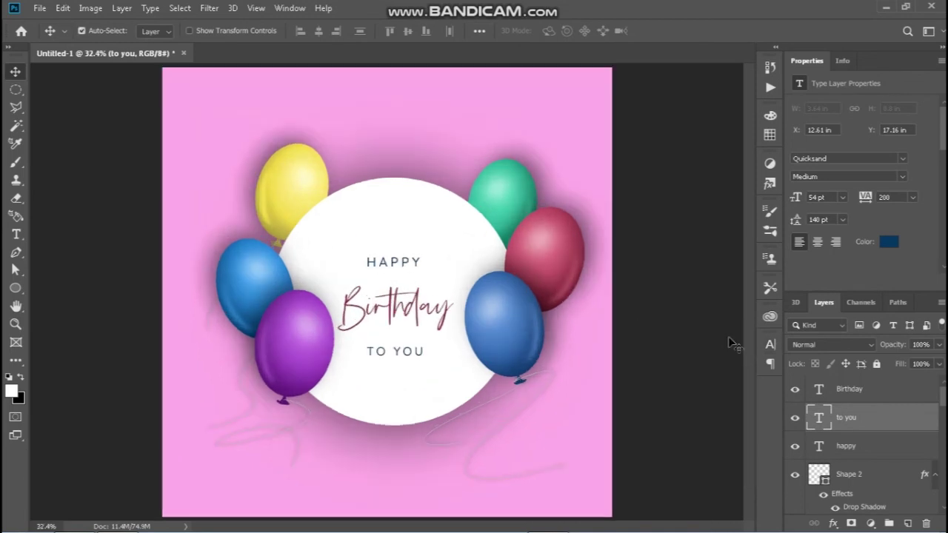